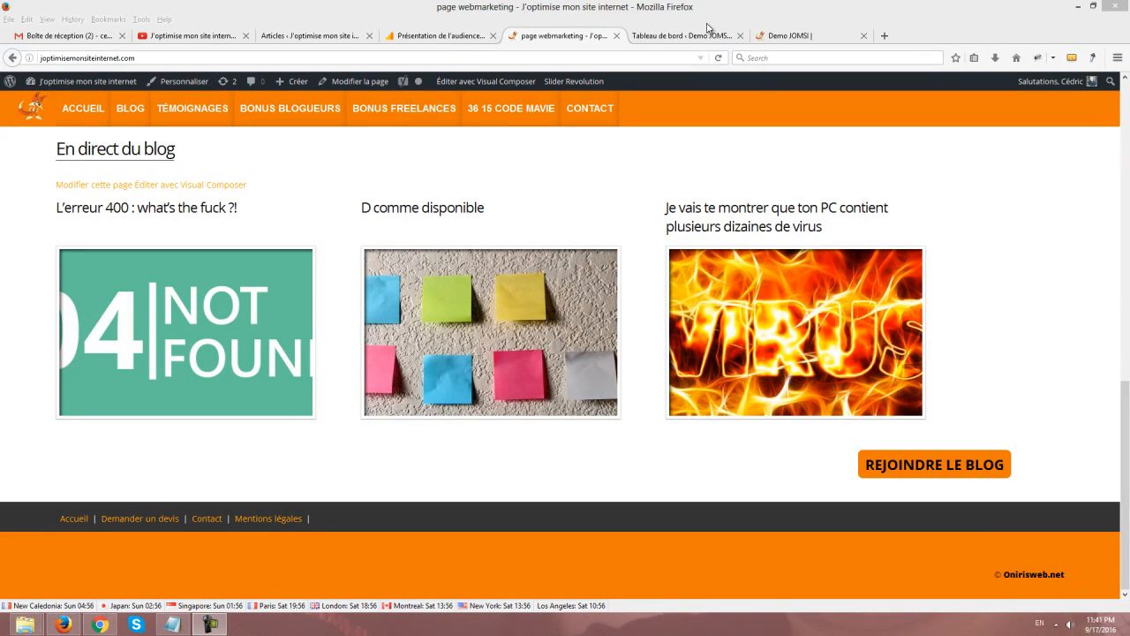
Look over the Demo JOMSI home page and its WordPress dashboard
click(767, 38)
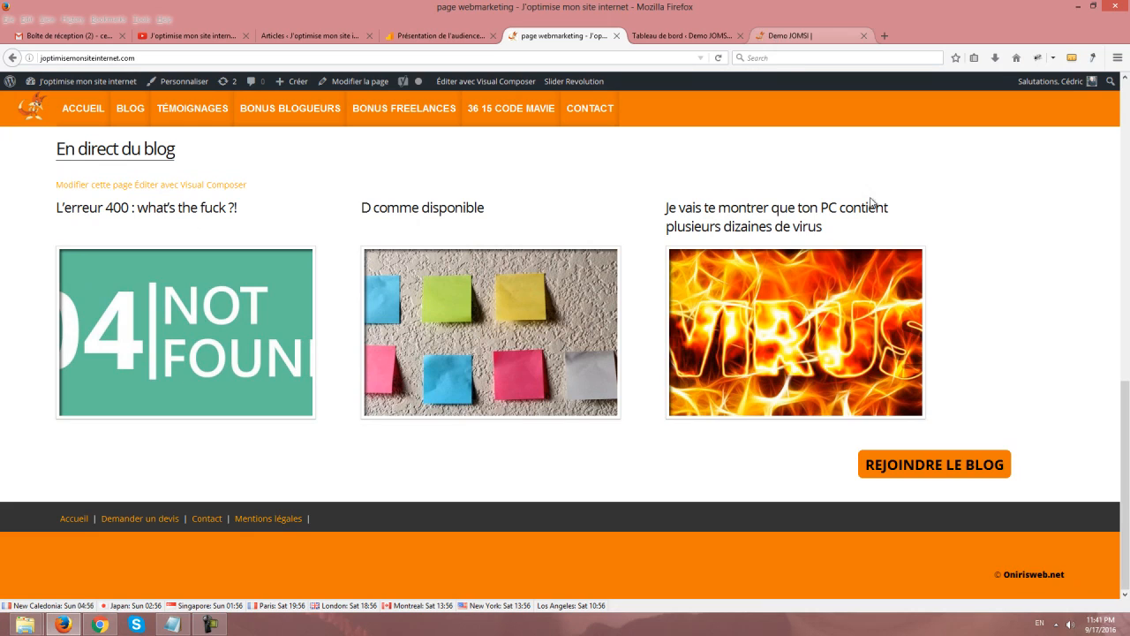
scroll(676, 316, down, 1)
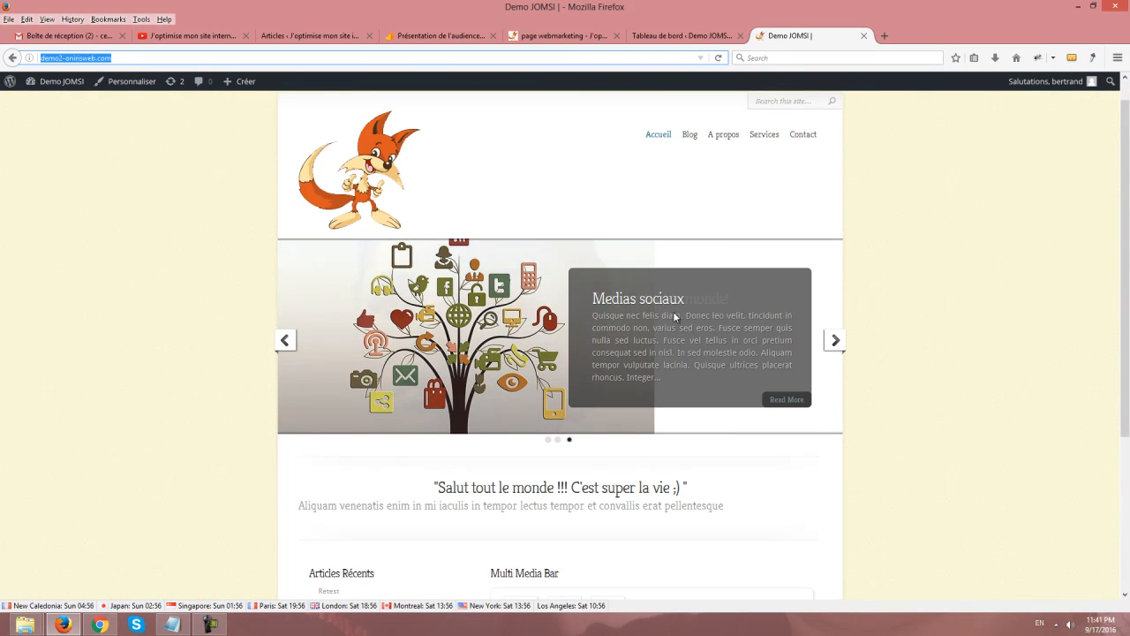
scroll(863, 218, down, 2)
scroll(883, 222, up, 1)
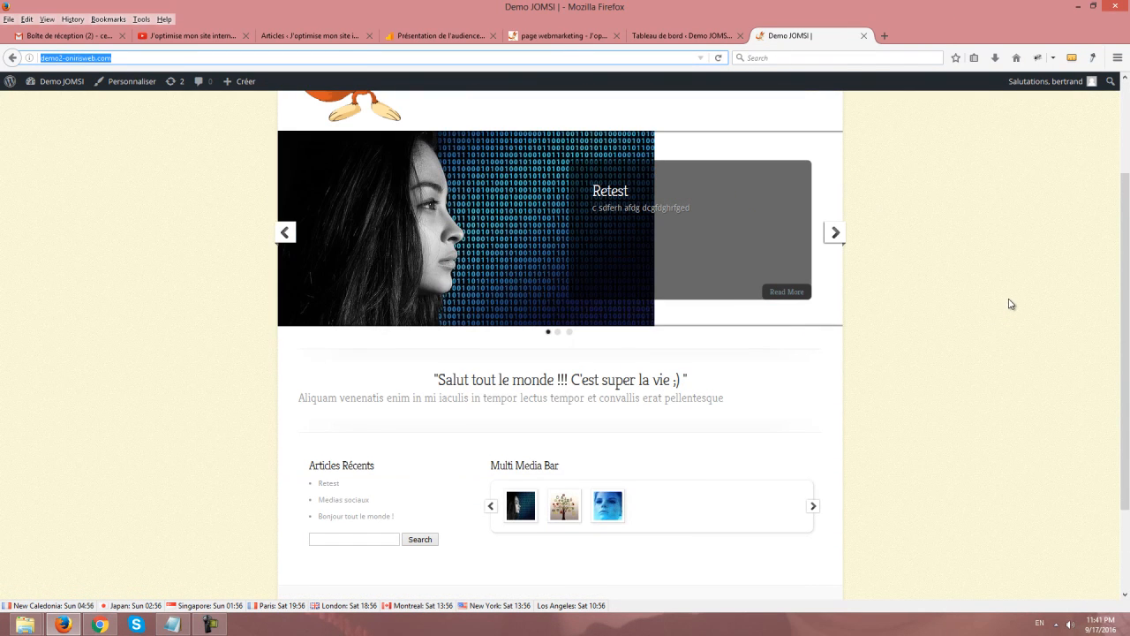
scroll(1011, 303, up, 2)
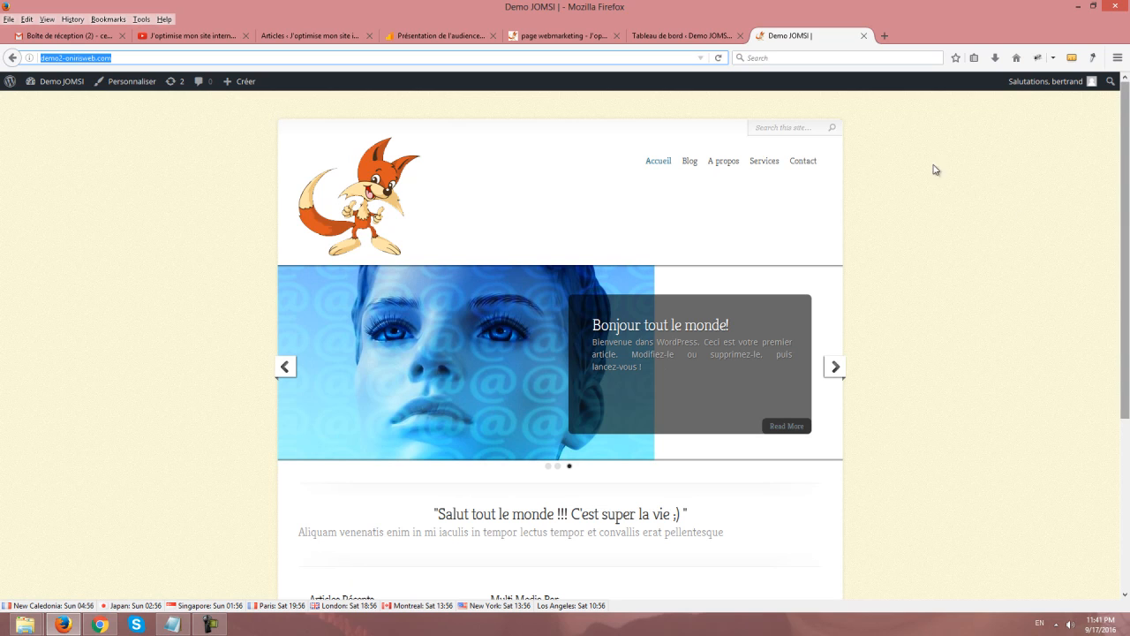
click(646, 36)
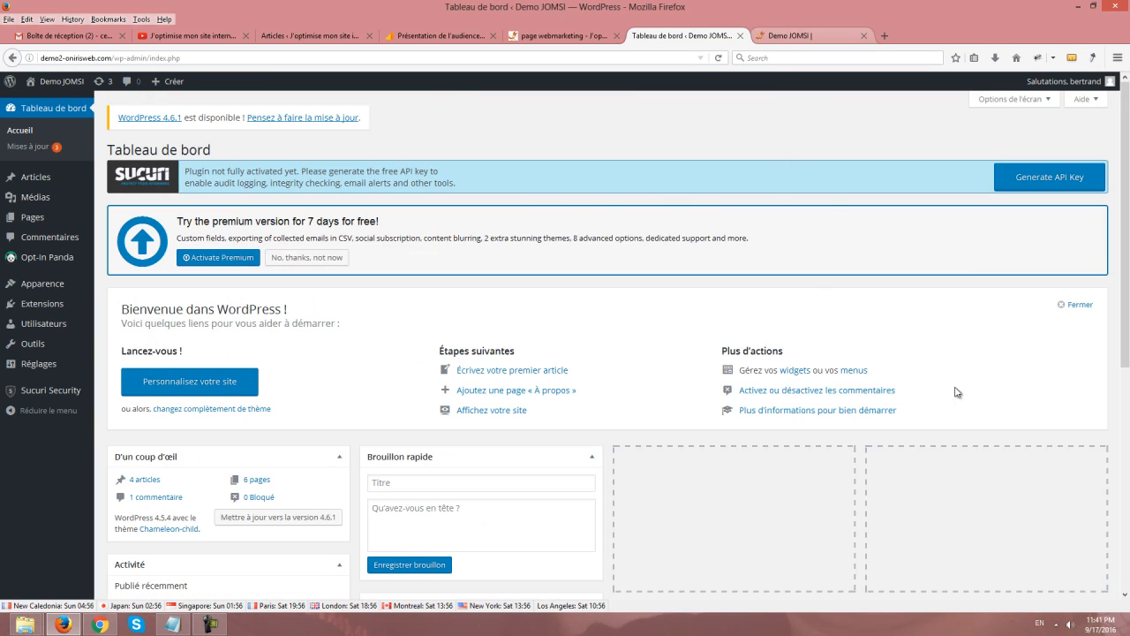
click(813, 35)
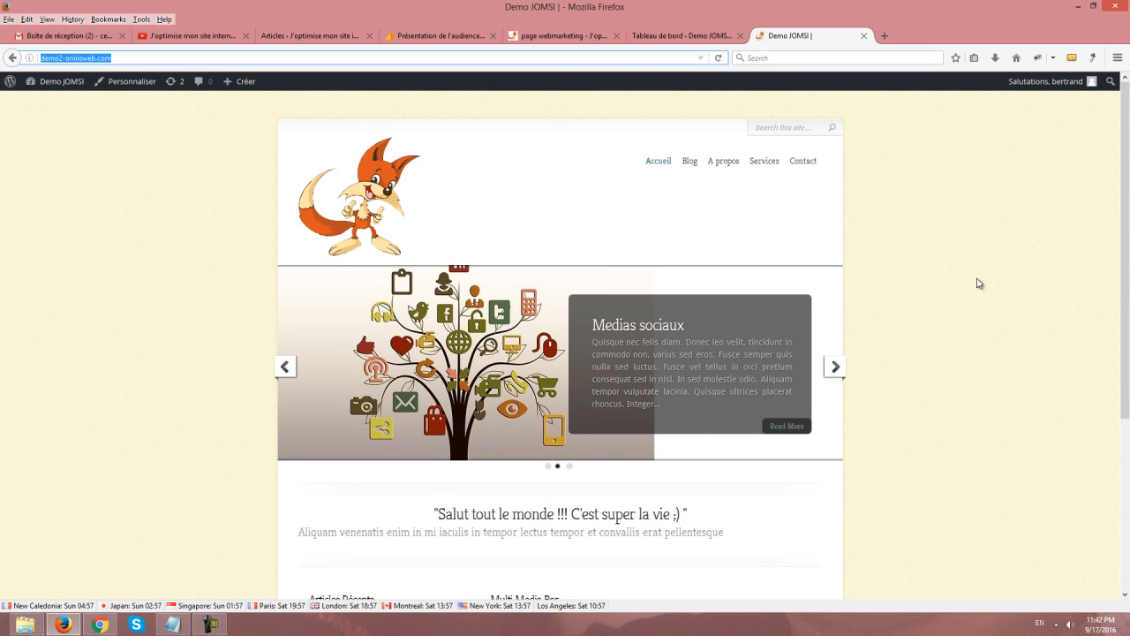
From the demo site's dashboard, search the plugin directory for "maintenance mode"
click(667, 37)
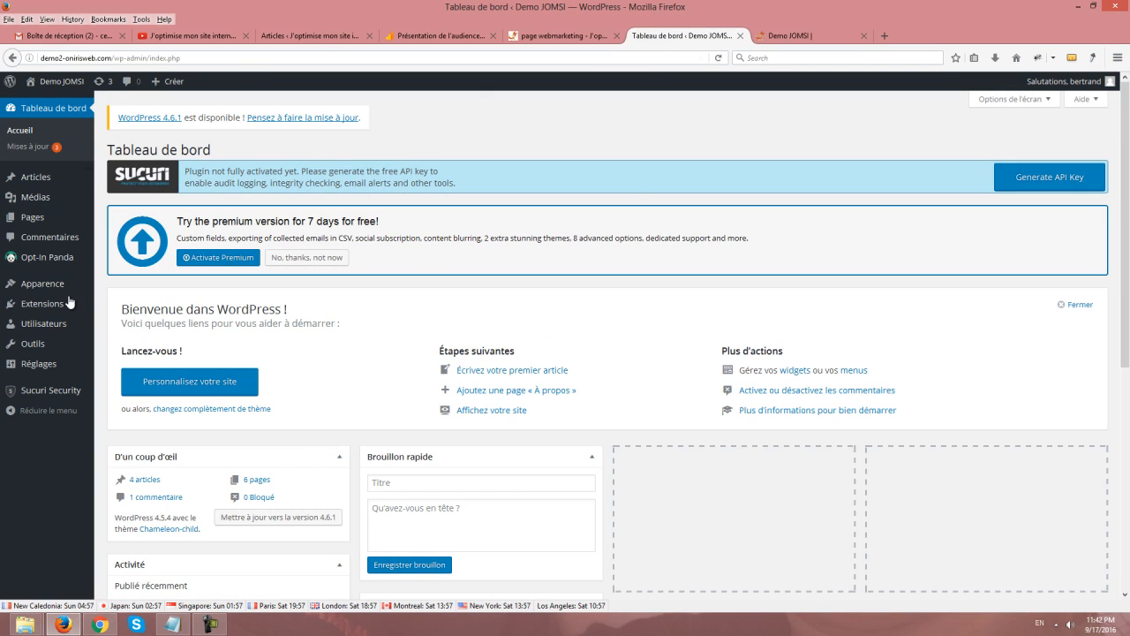
mouse_move(69, 303)
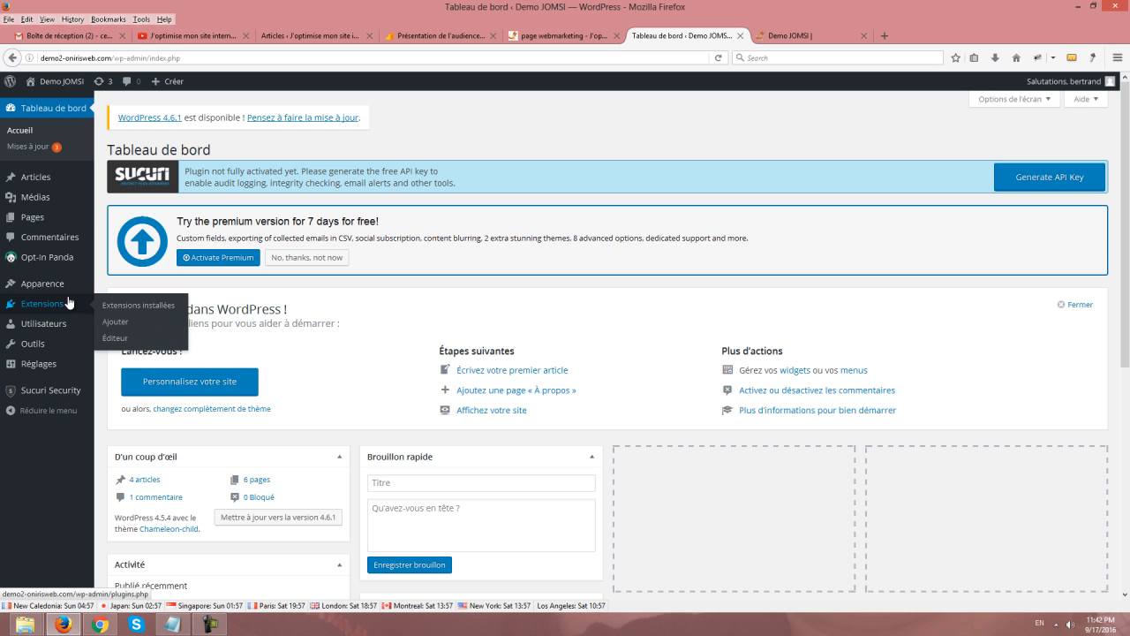
click(115, 322)
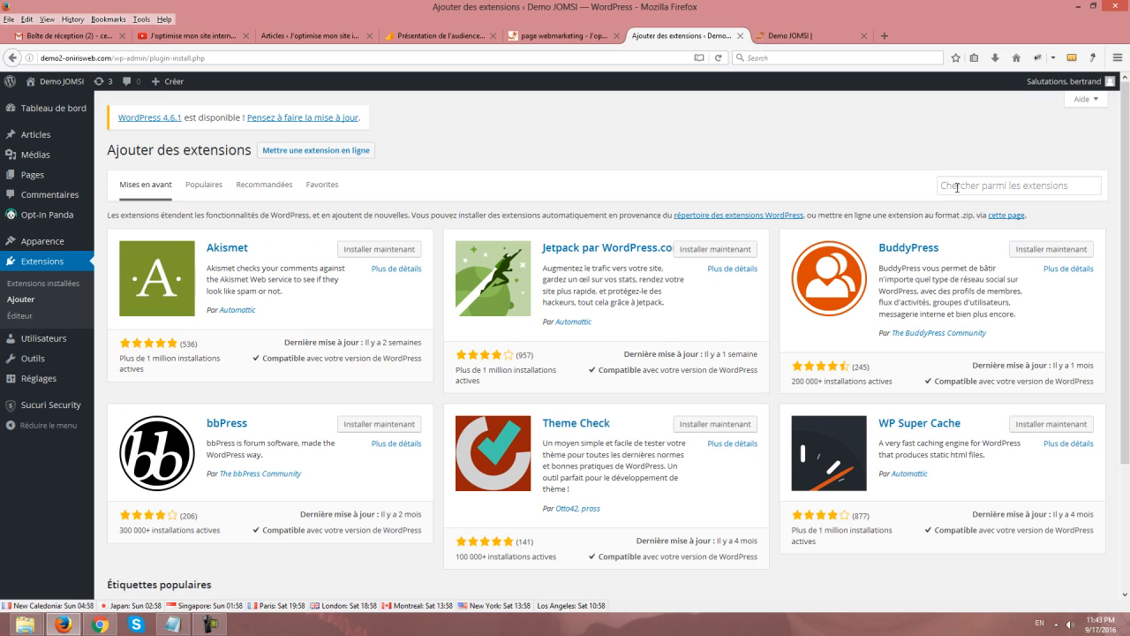
click(958, 187)
text(mainte)
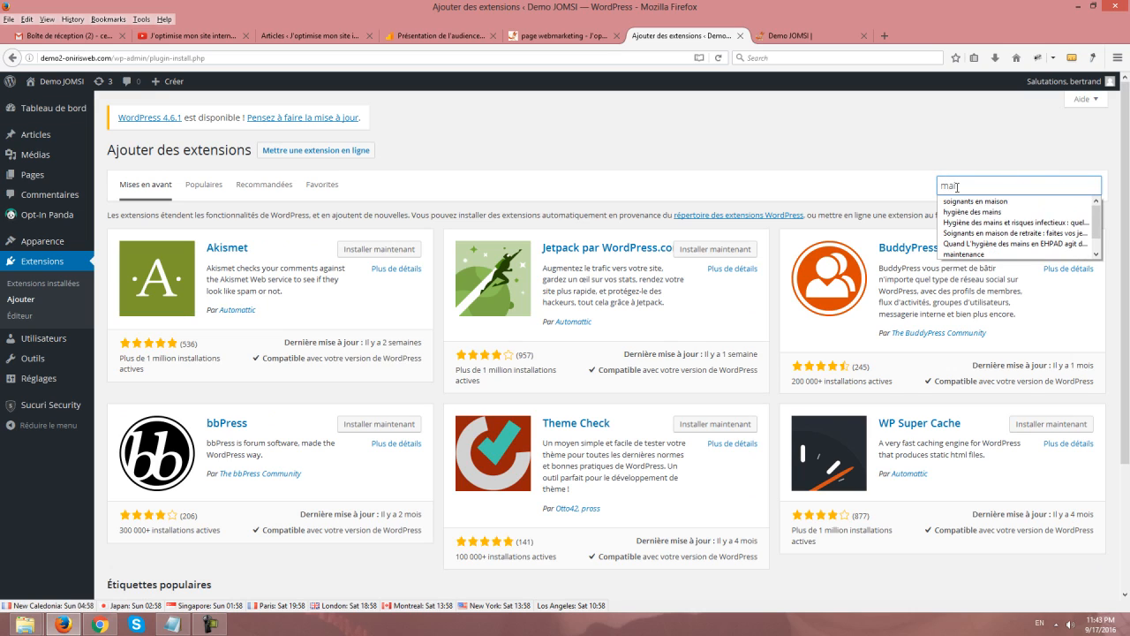
text(nance)
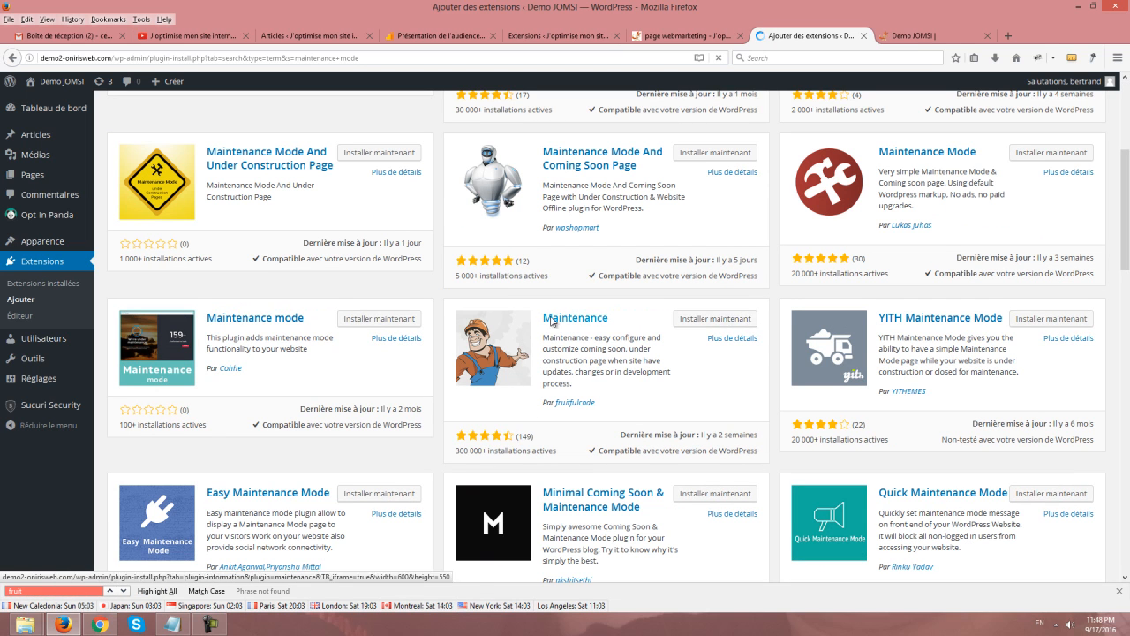
Install and activate the Maintenance plugin by fruitfulcode
double_click(551, 407)
drag(548, 409, 546, 409)
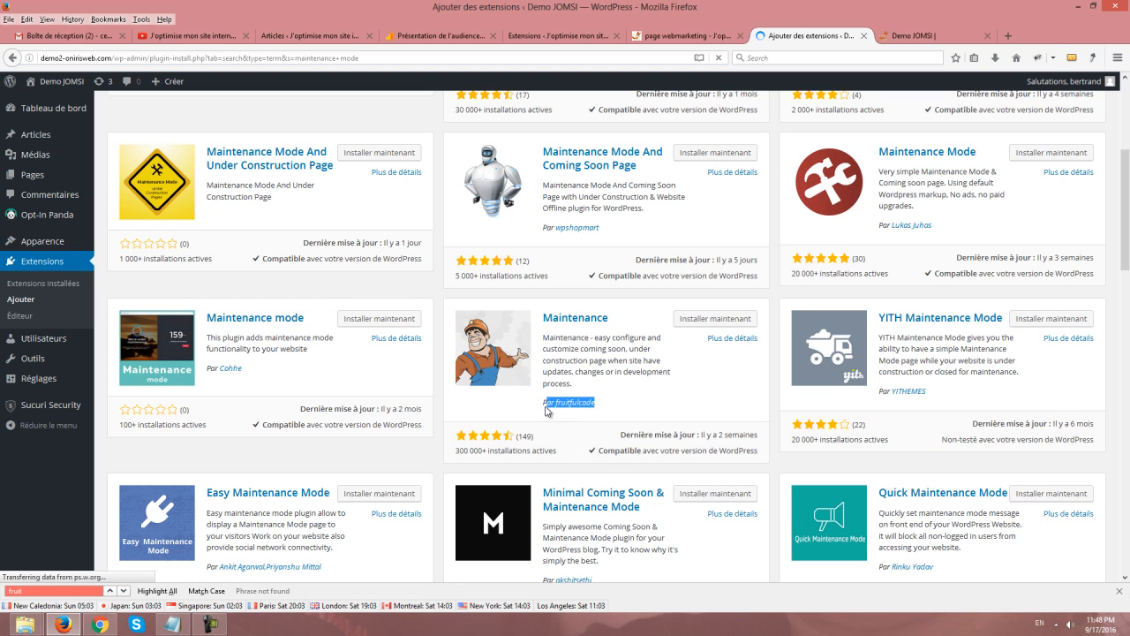
click(785, 406)
click(721, 320)
click(138, 251)
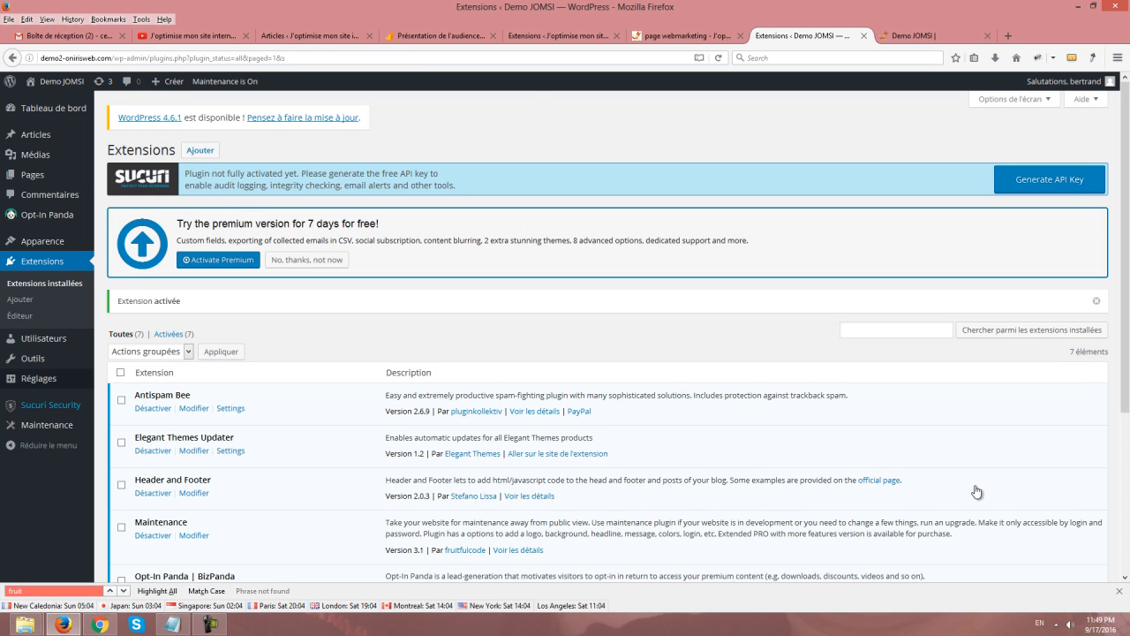
Open the Maintenance plugin's settings and look through its general parameters
mouse_move(38, 378)
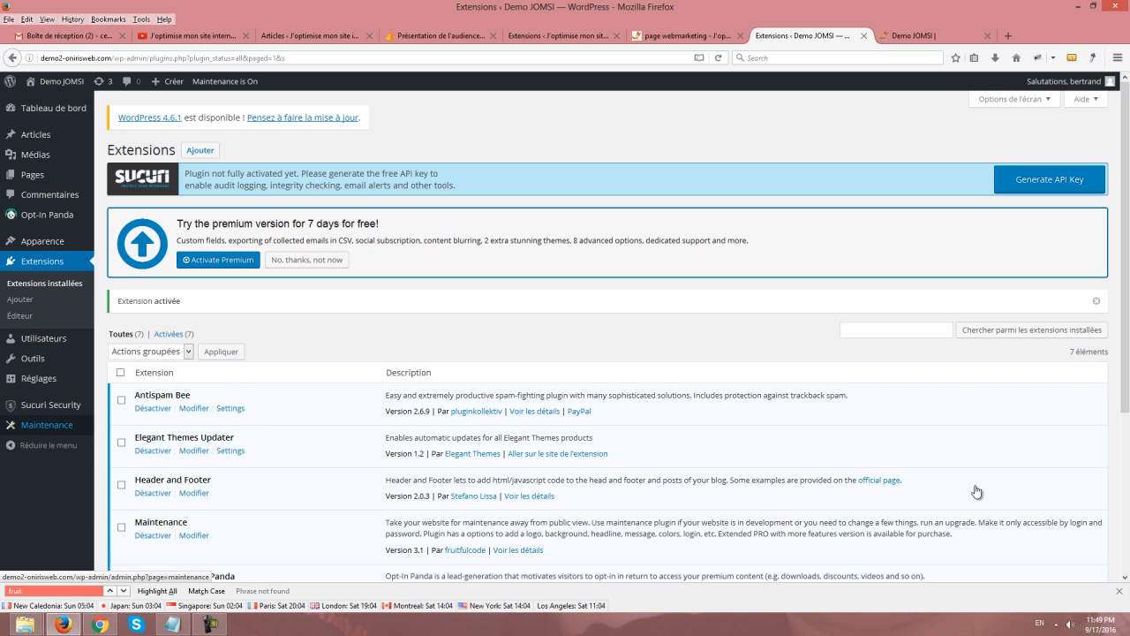
click(47, 425)
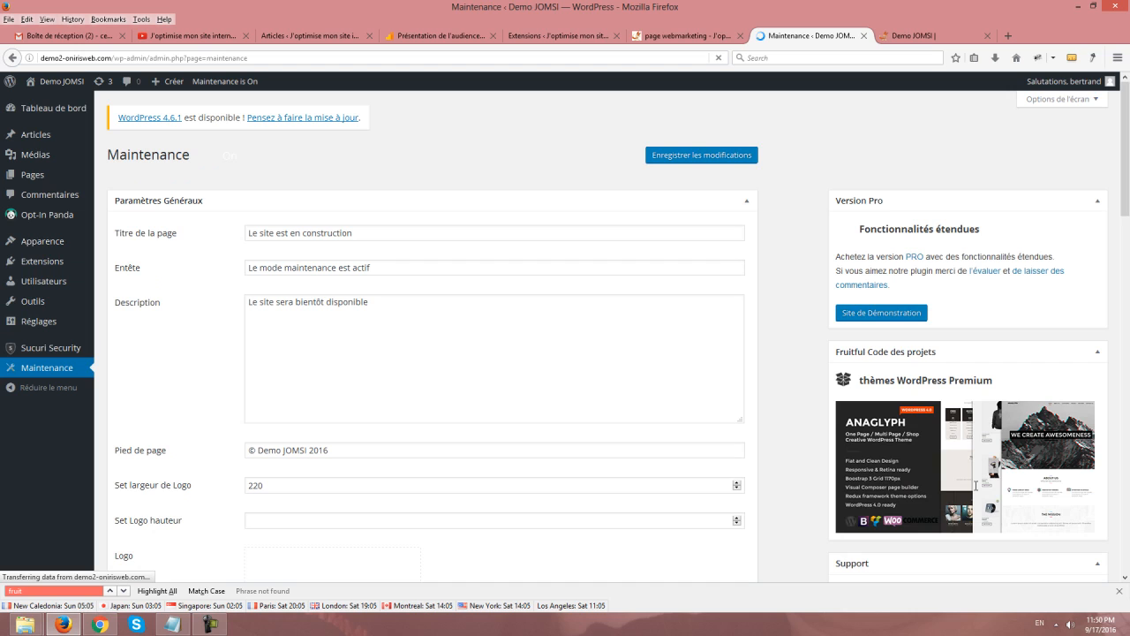
scroll(978, 491, down, 3)
scroll(976, 485, up, 1)
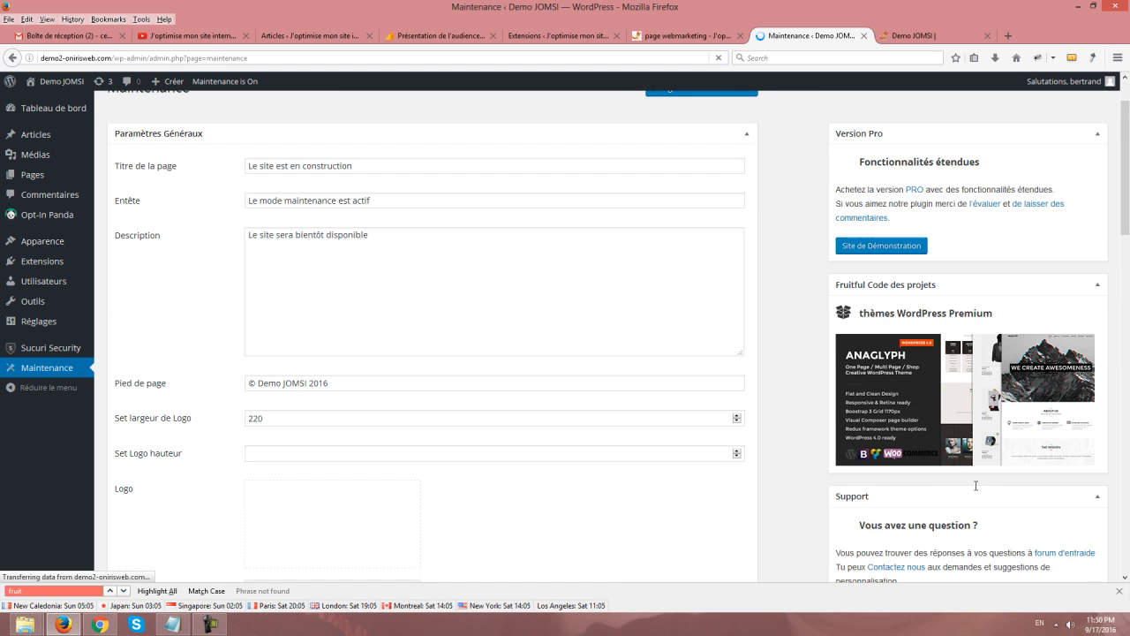
Clear the header (Entête) text of the maintenance page
key(Tab)
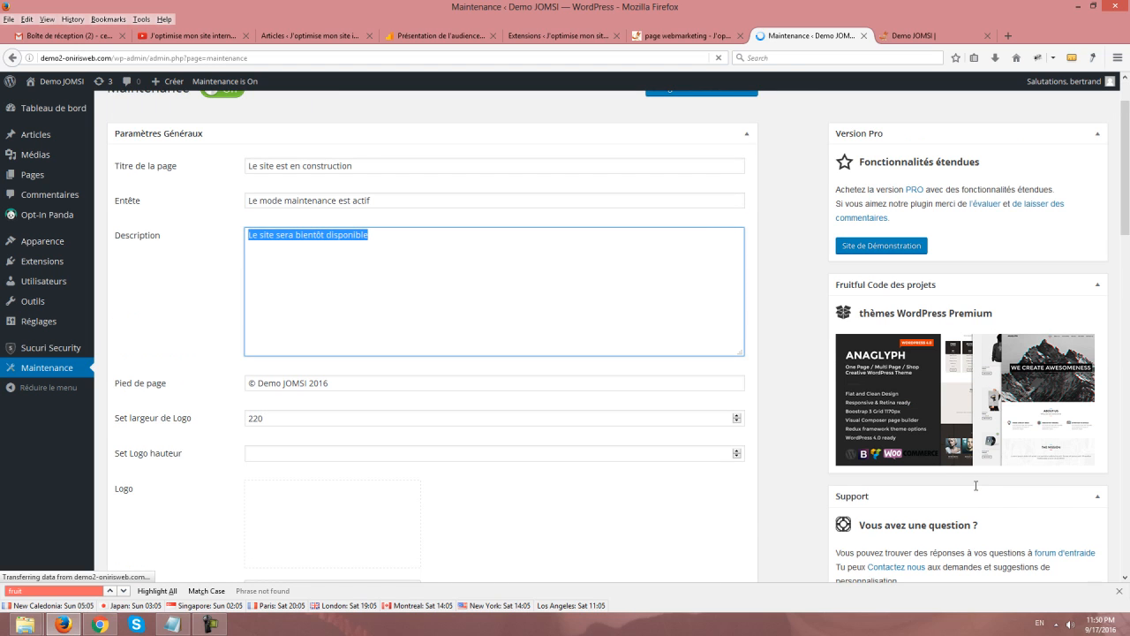
key(Right)
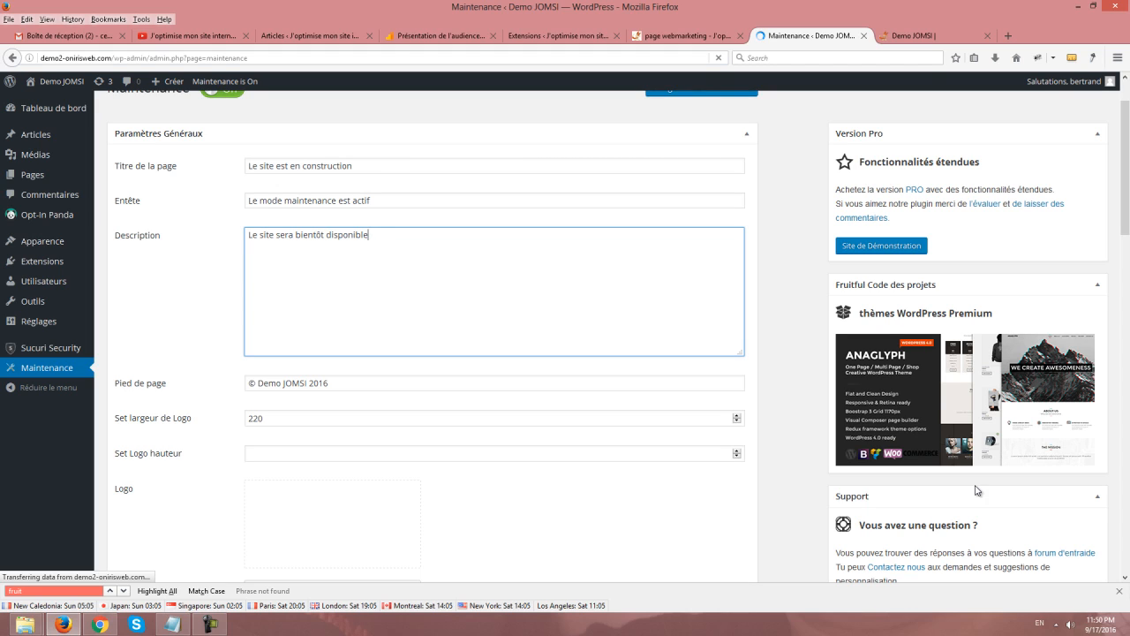
key(shift+Tab)
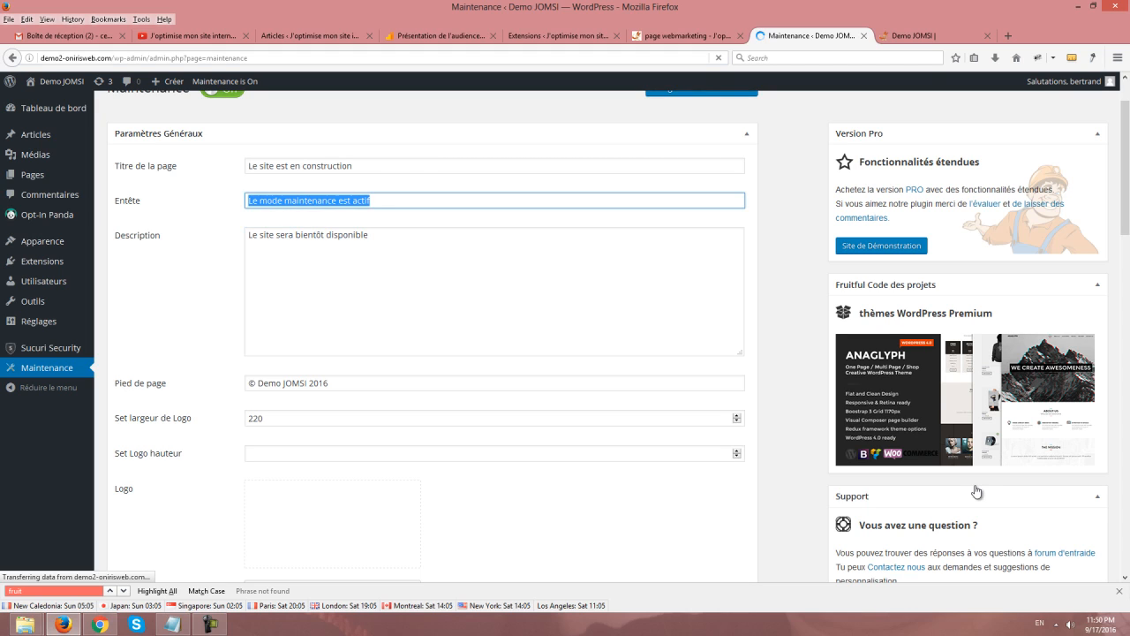
scroll(976, 485, down, 2)
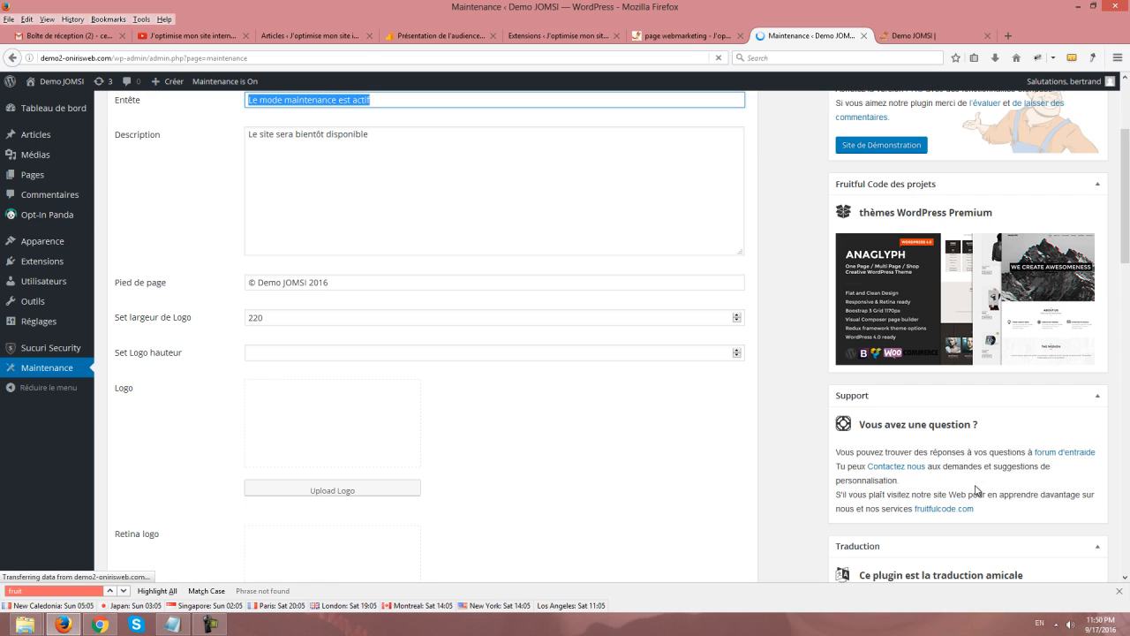
scroll(976, 485, up, 3)
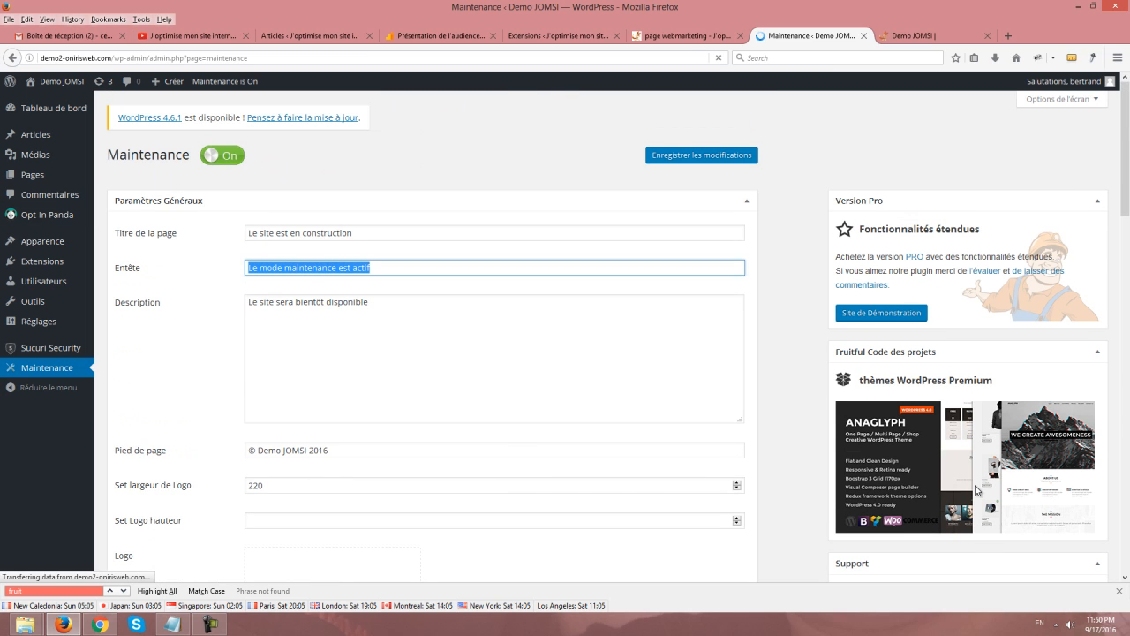
key(BackSpace)
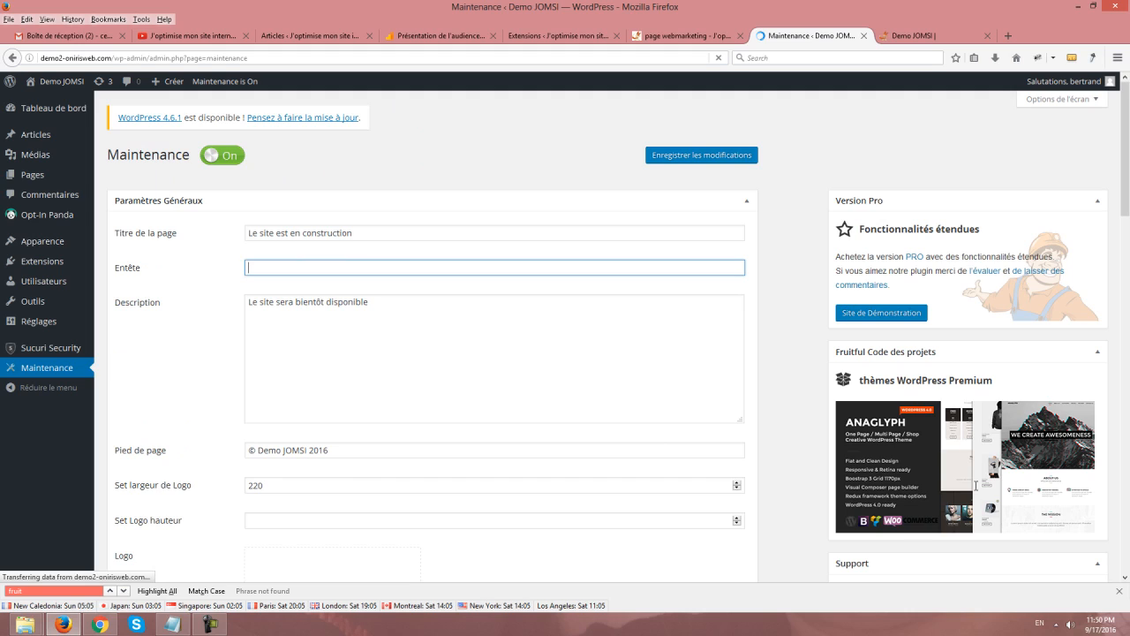
Expand the description to "Cher visiteur, Le site sera bientôt disponible dans quelques instant. Merci de votre compréhension," on separate lines, signed with the owner's first name
key(Tab)
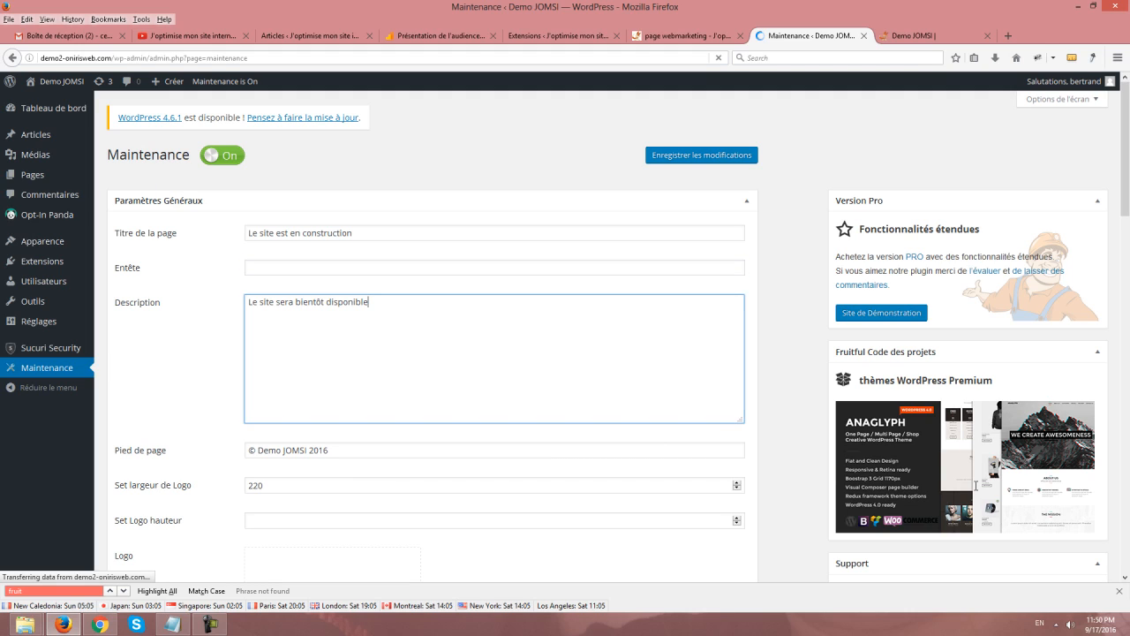
key(ctrl+a)
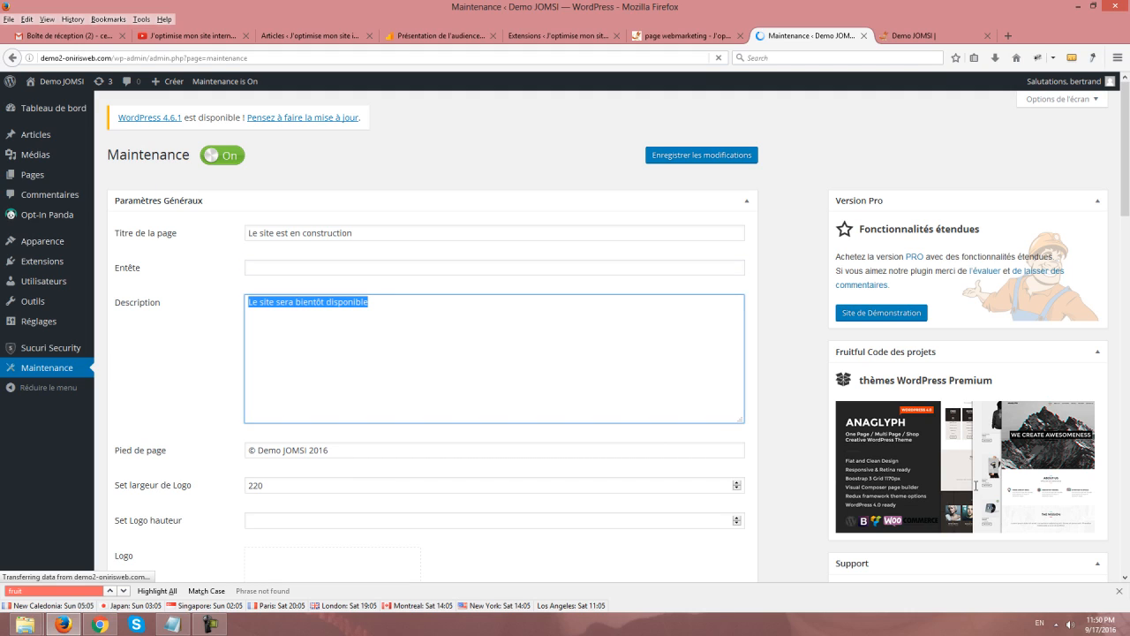
key(Right)
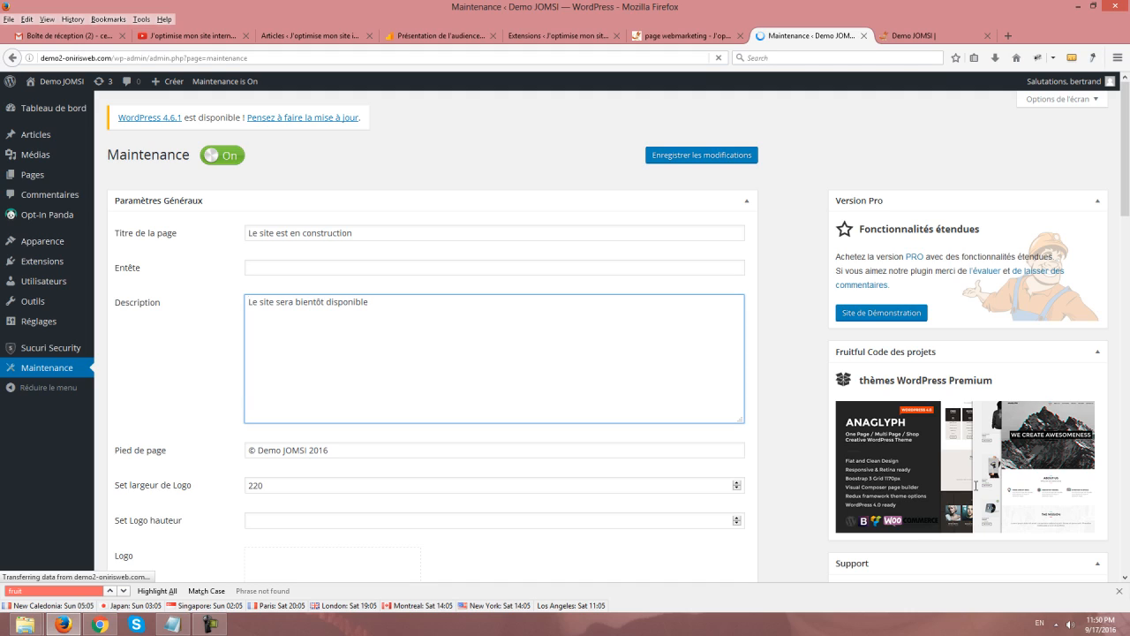
text(Cher visit)
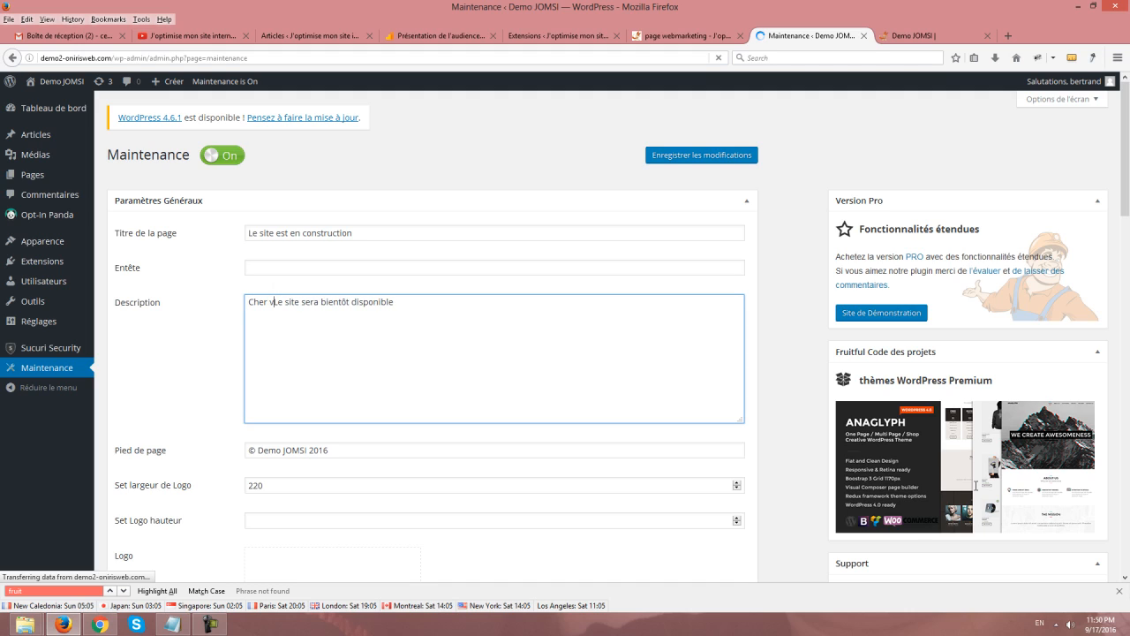
text(eur)
text(,)
key(Return)
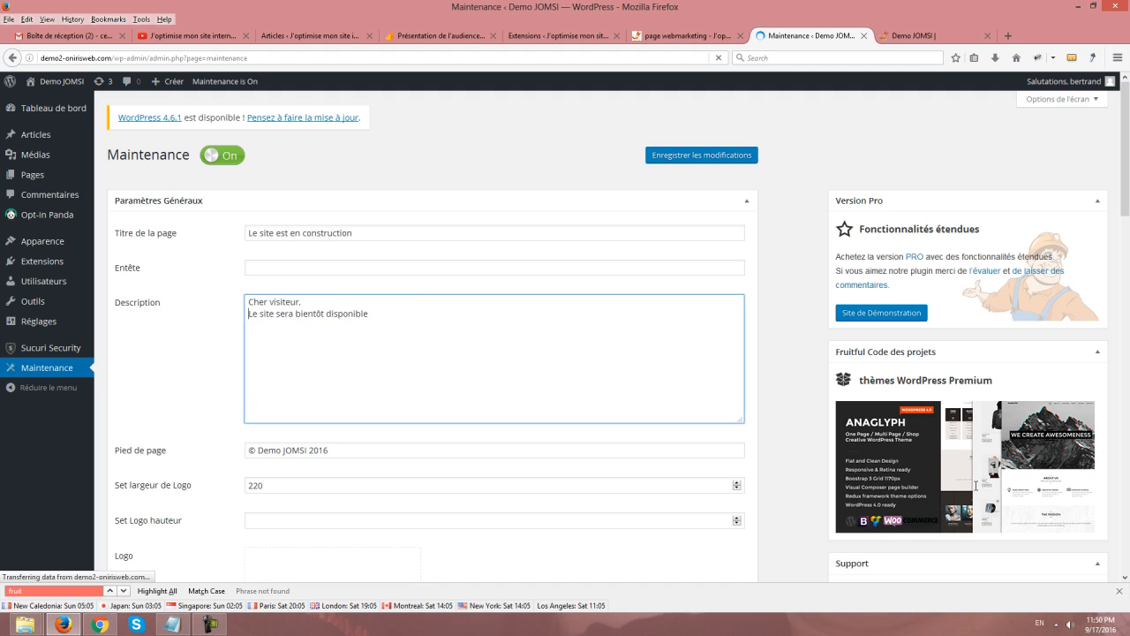
key(Return)
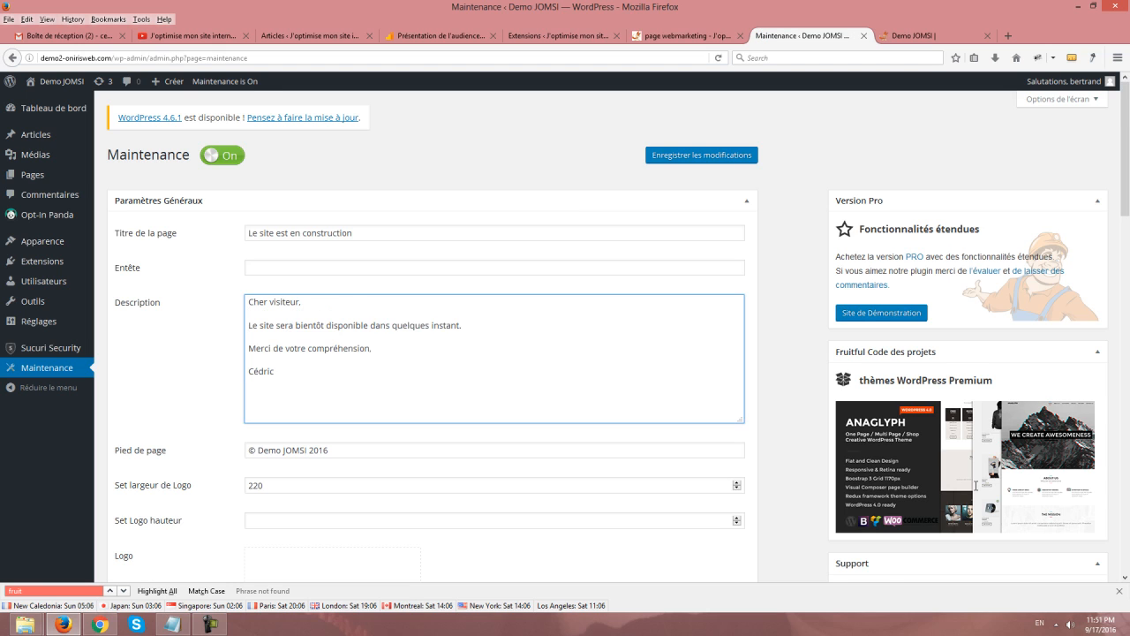
Find renard-logo.png in the media library by searching for "logo" and set it as the maintenance page's logo
scroll(976, 486, down, 3)
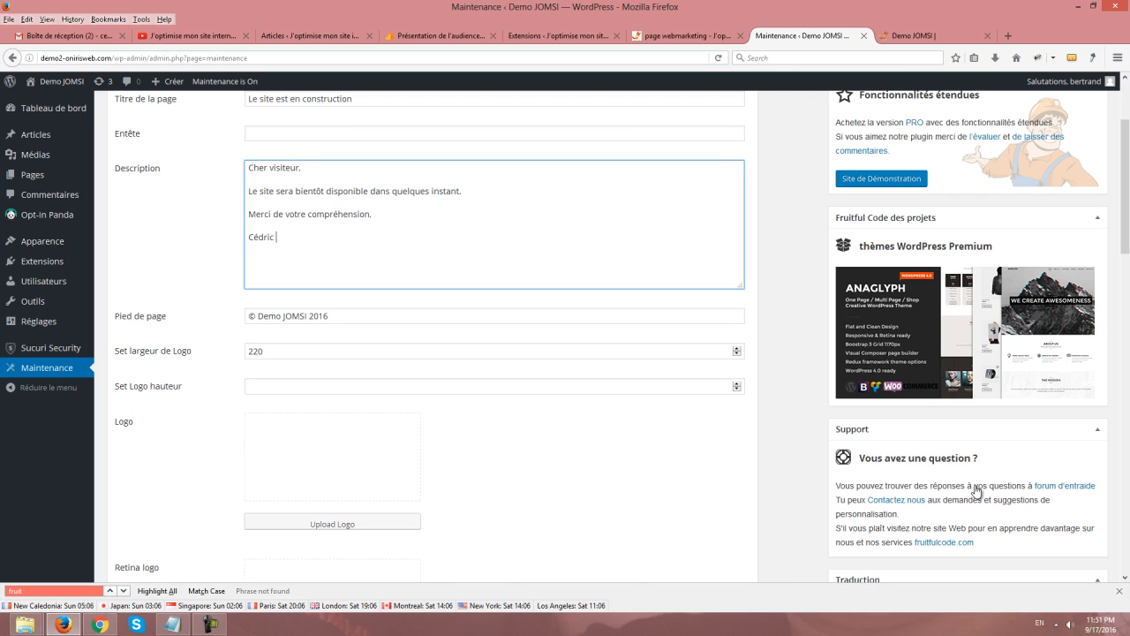
click(332, 522)
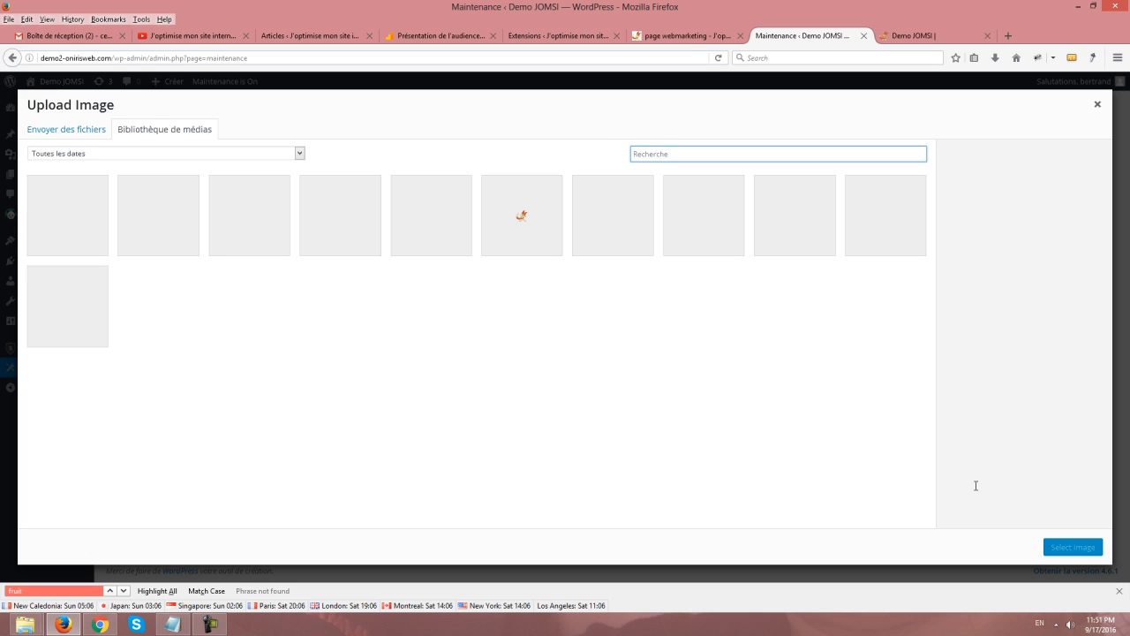
text(logo)
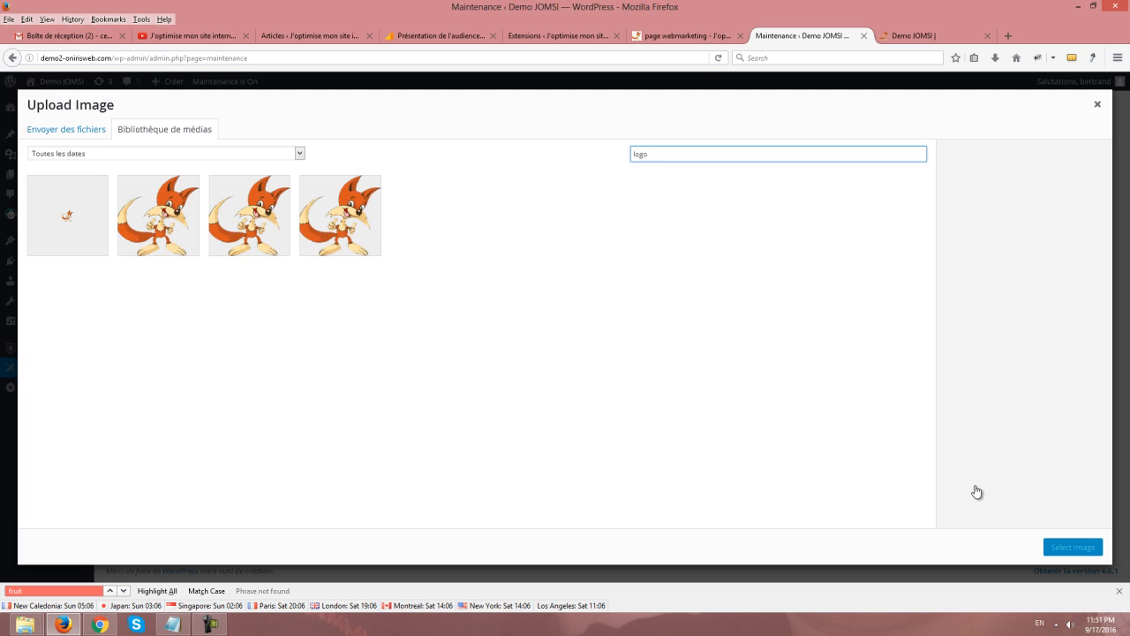
click(340, 215)
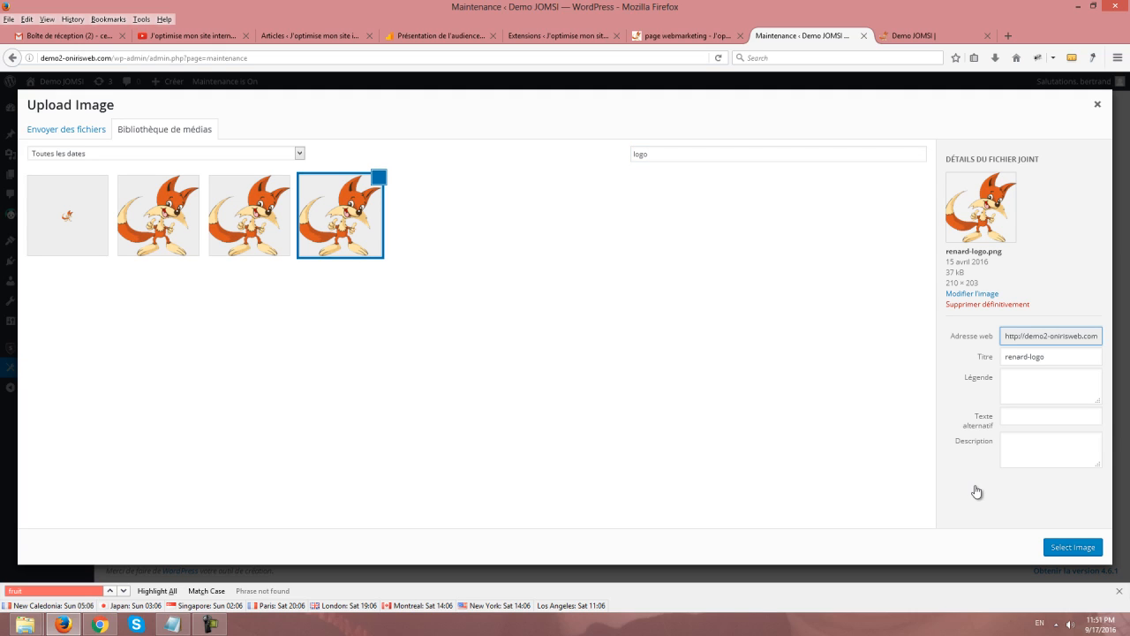
click(1073, 547)
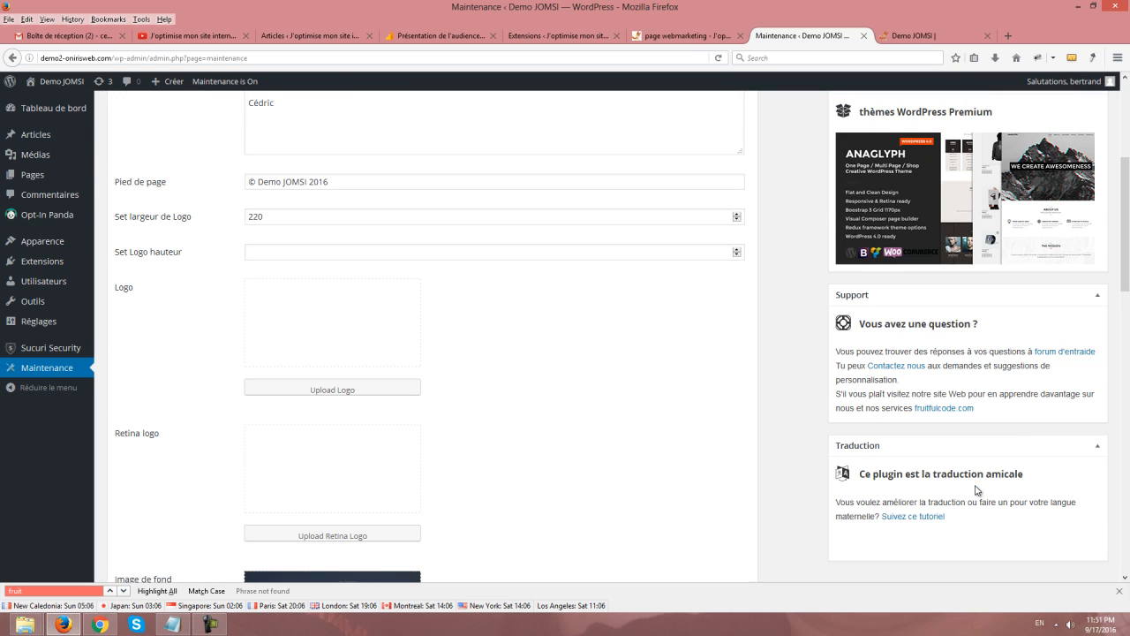
scroll(976, 491, down, 2)
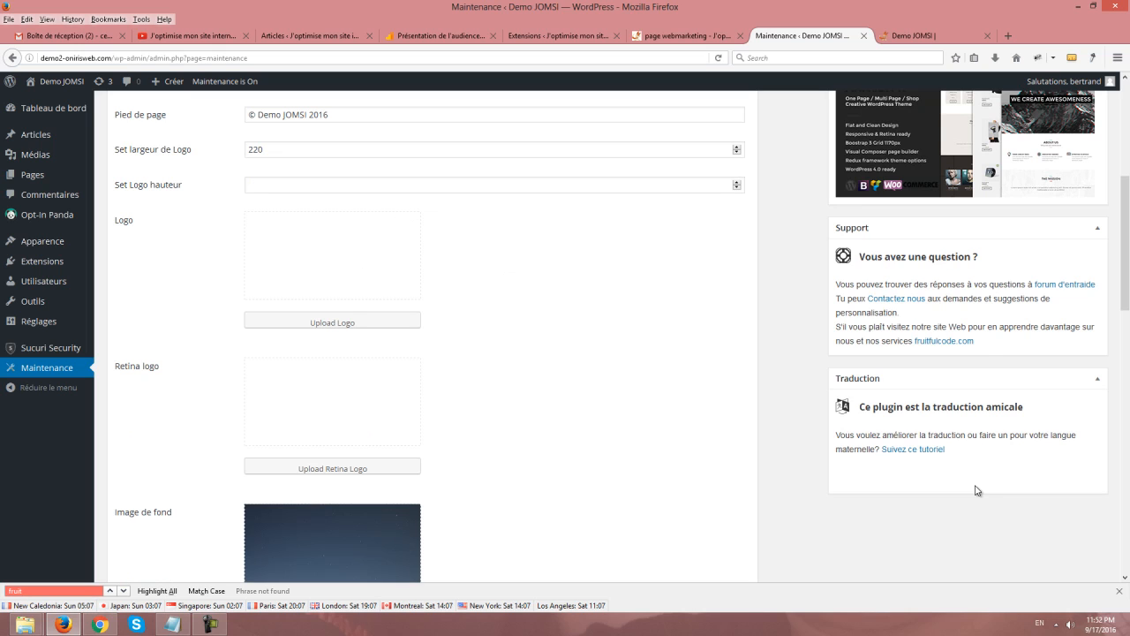
scroll(976, 490, down, 4)
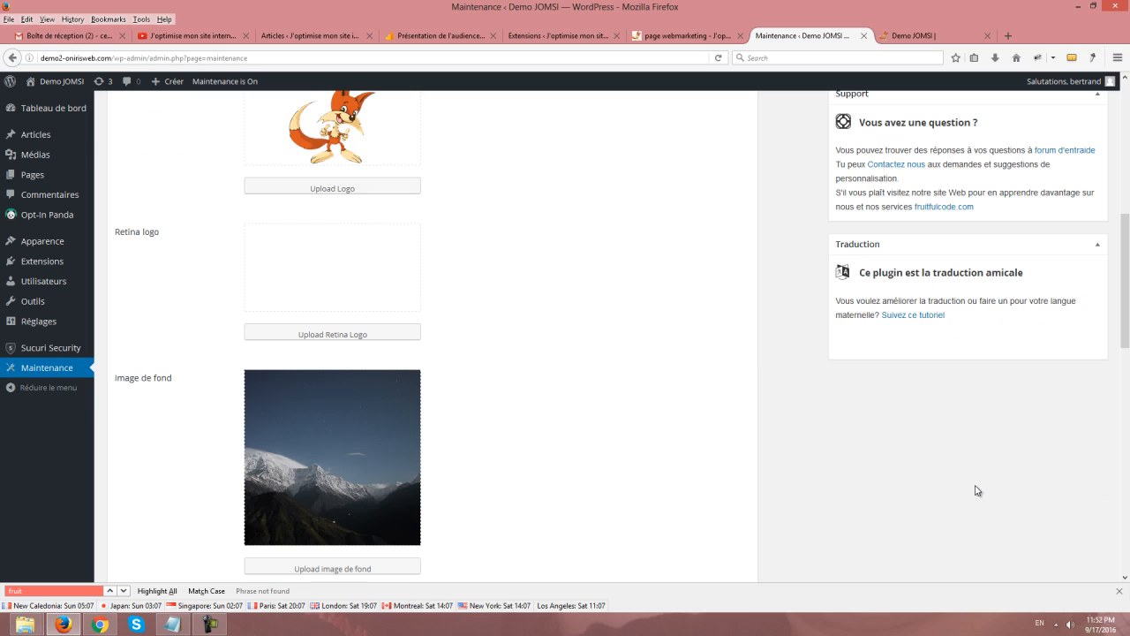
Remove the background image (Image de fond) and set the background colour (Couleur de fond) to #ffffff
scroll(976, 490, down, 3)
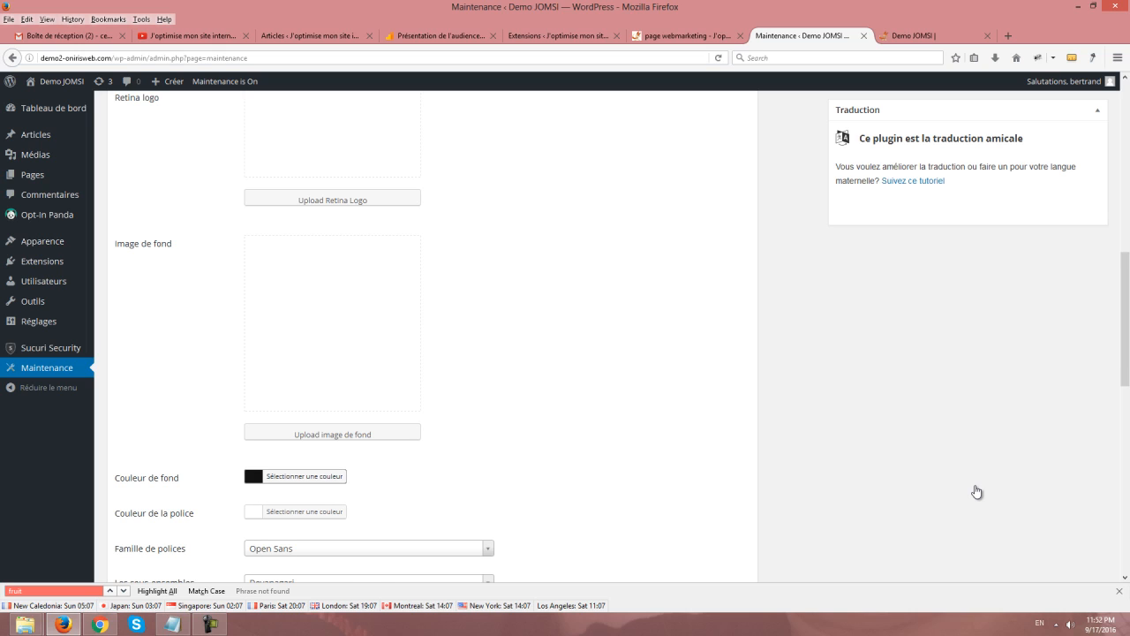
click(304, 477)
scroll(977, 491, down, 1)
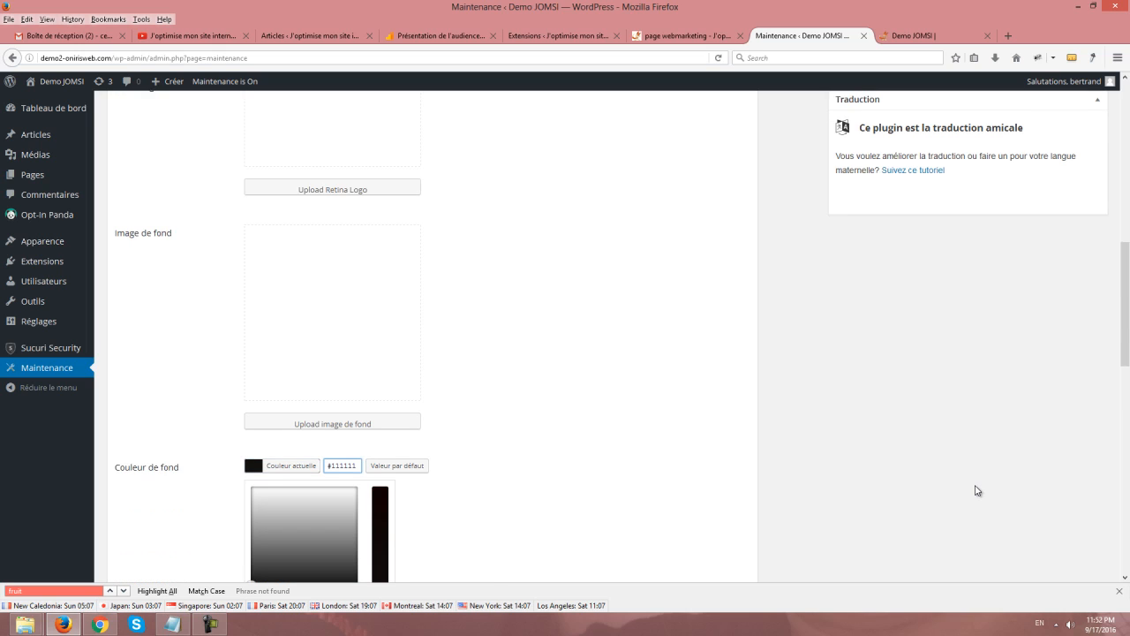
scroll(977, 491, down, 2)
text(ffffff)
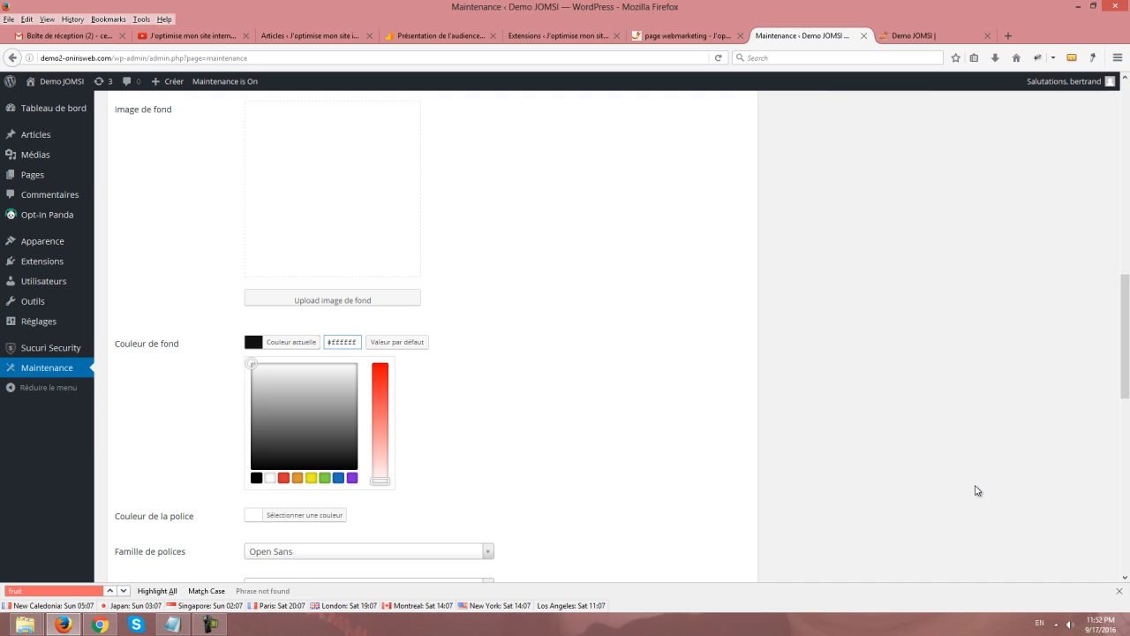
click(976, 491)
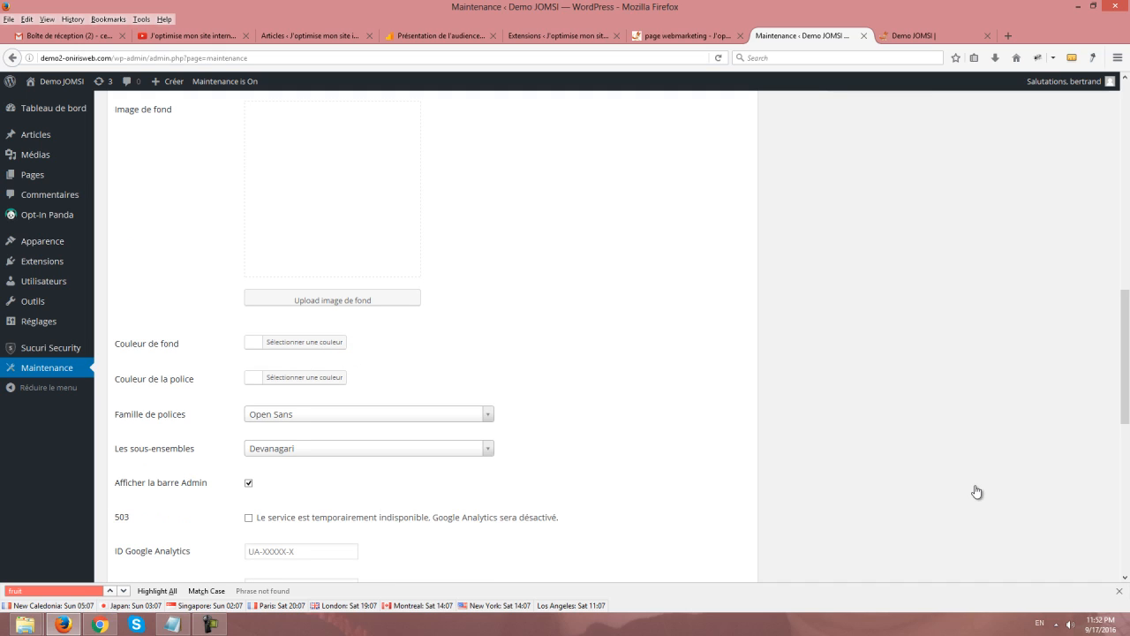
Set the font colour (Couleur de la police) of the maintenance page to black
key(Return)
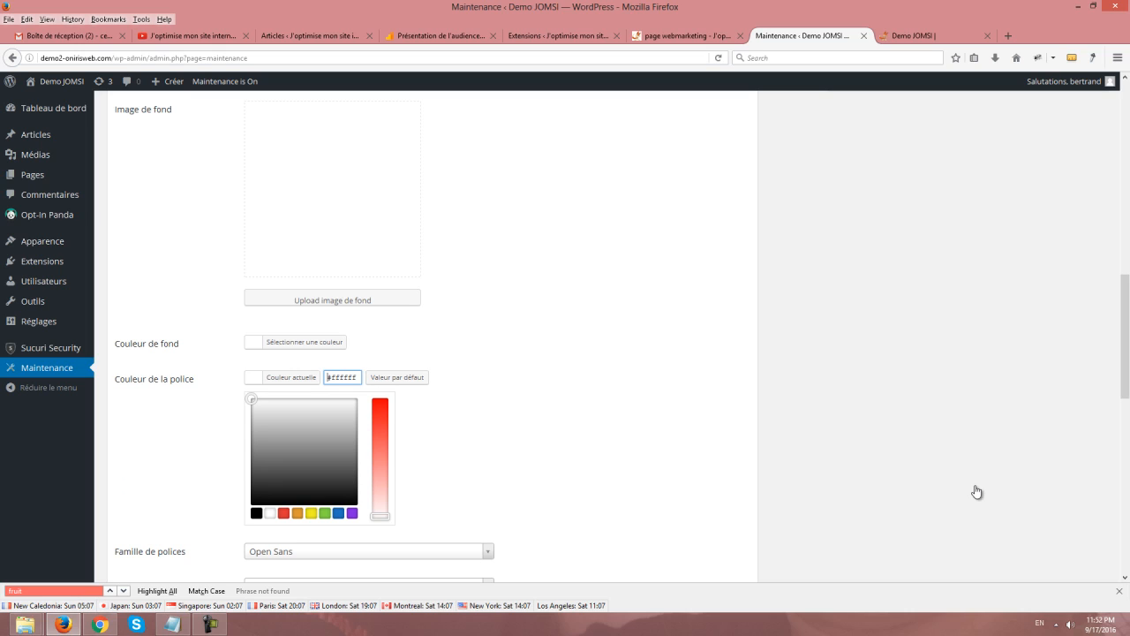
click(256, 513)
click(977, 491)
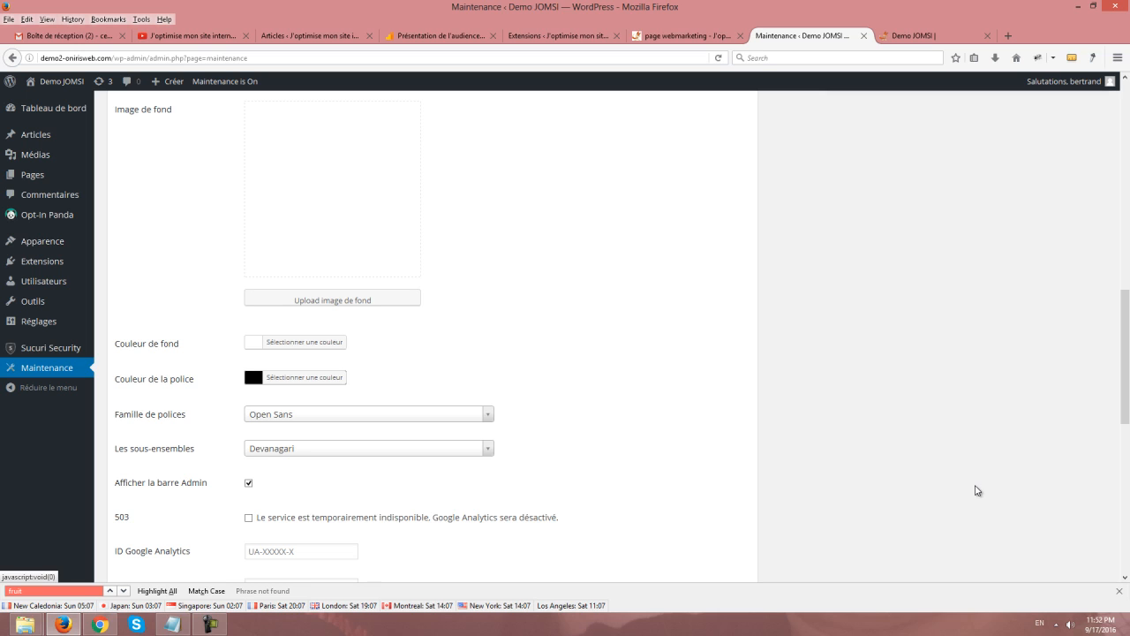
Look through the available font families and the remaining settings down to the custom CSS section
click(369, 414)
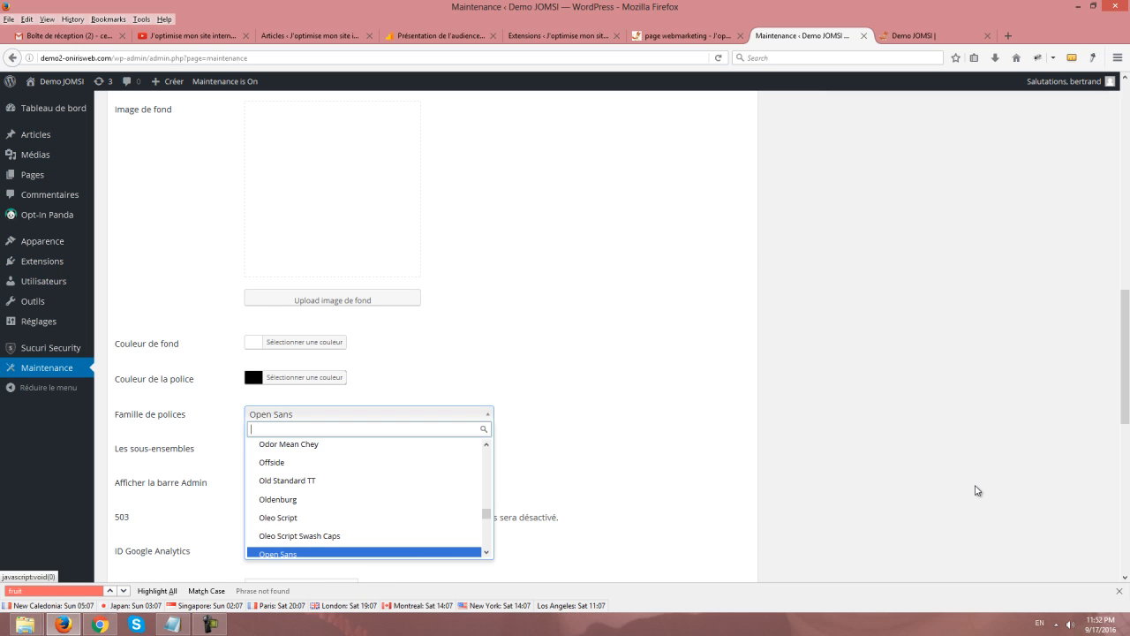
scroll(976, 490, down, 3)
click(976, 490)
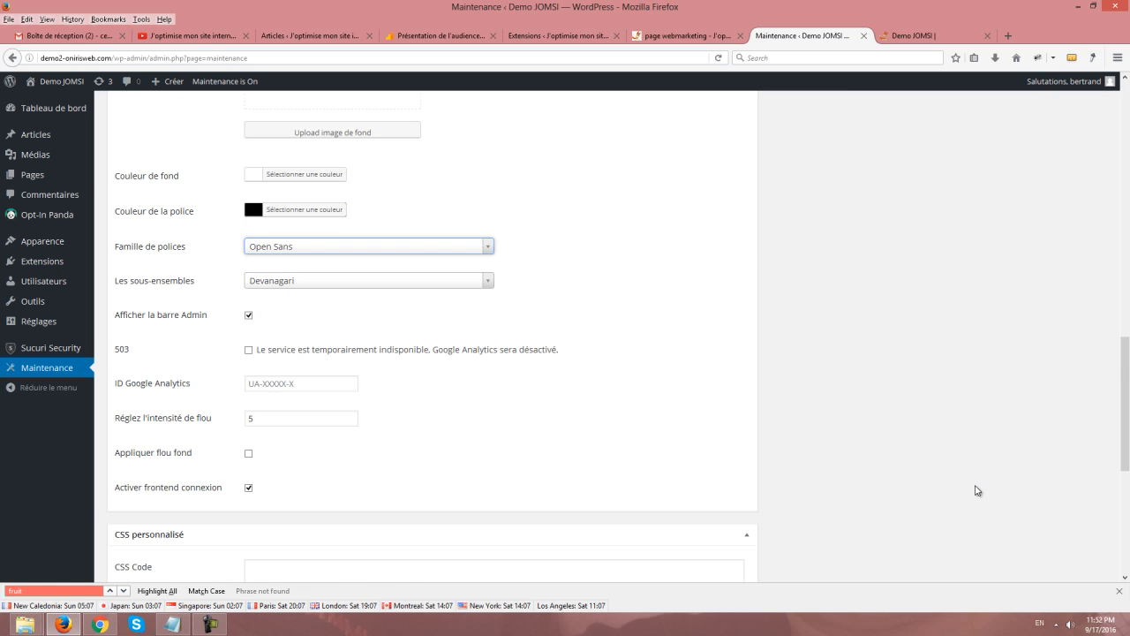
scroll(976, 490, down, 3)
click(495, 355)
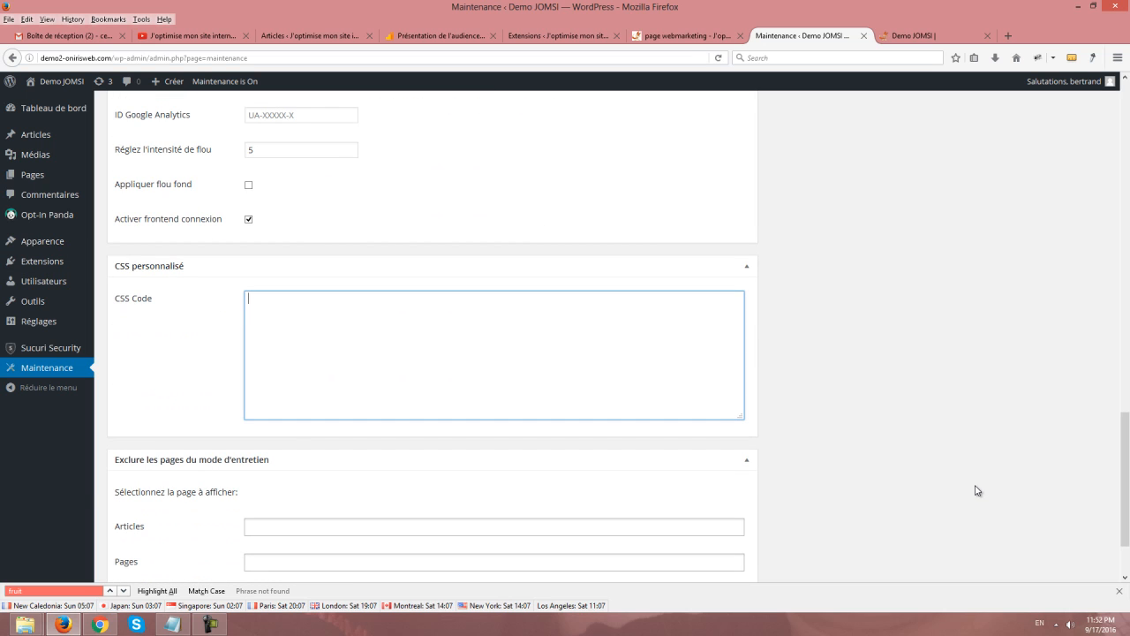
scroll(976, 490, down, 2)
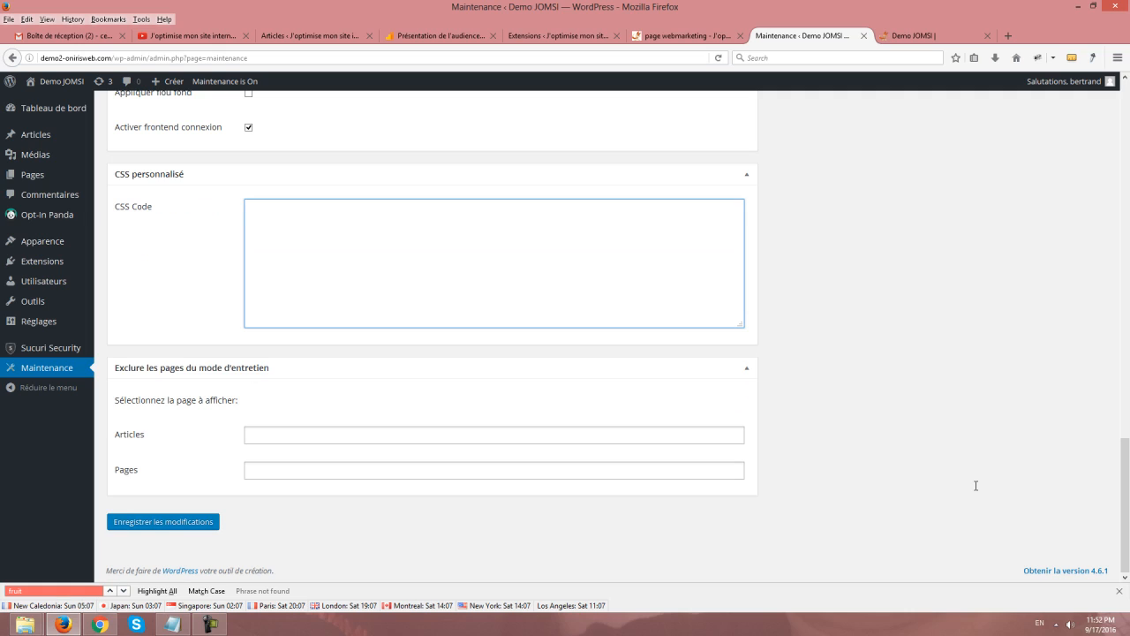
Examine which articles can be excluded from maintenance mode, without selecting any
middle_click(976, 486)
click(976, 488)
click(977, 490)
key(Tab)
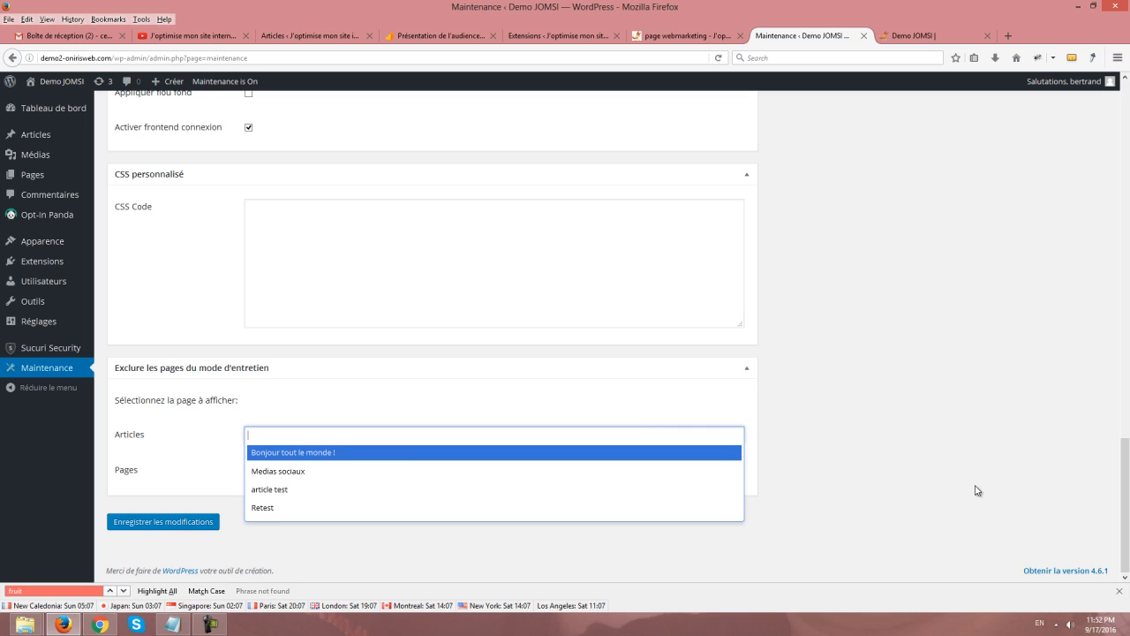
key(Escape)
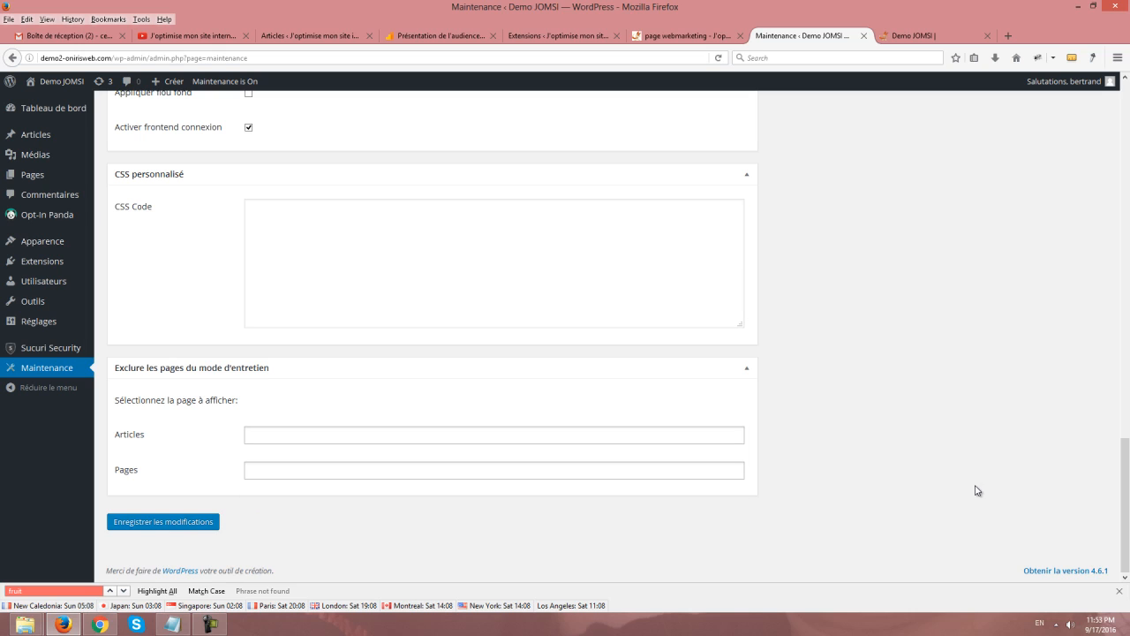
key(Tab)
key(Up)
key(Up)
key(Up)
key(Up)
key(Up)
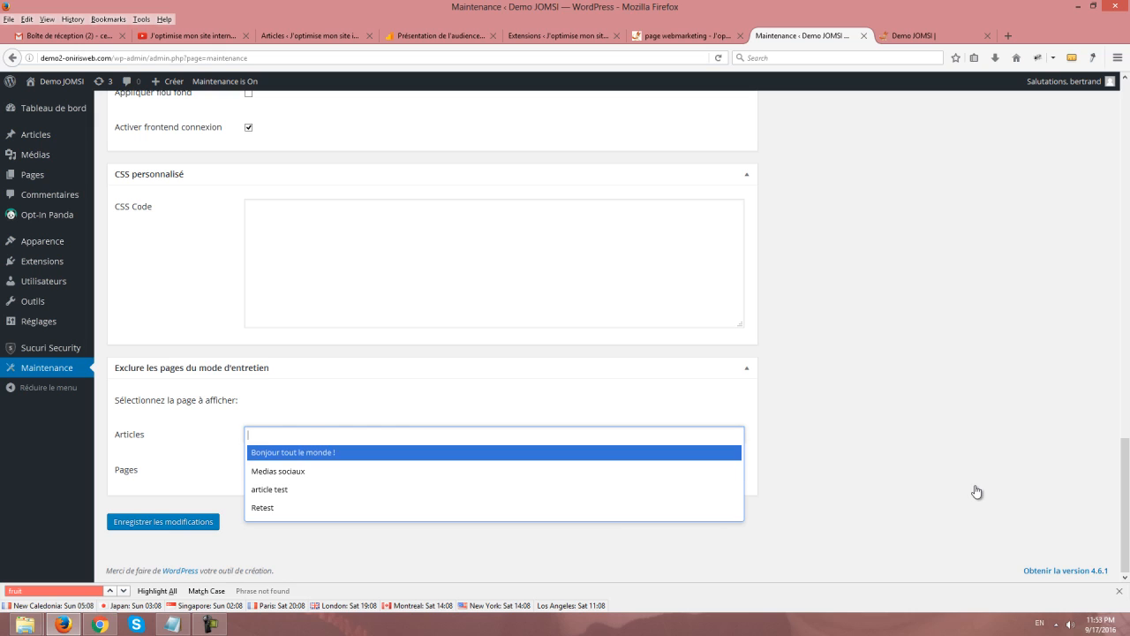
key(Escape)
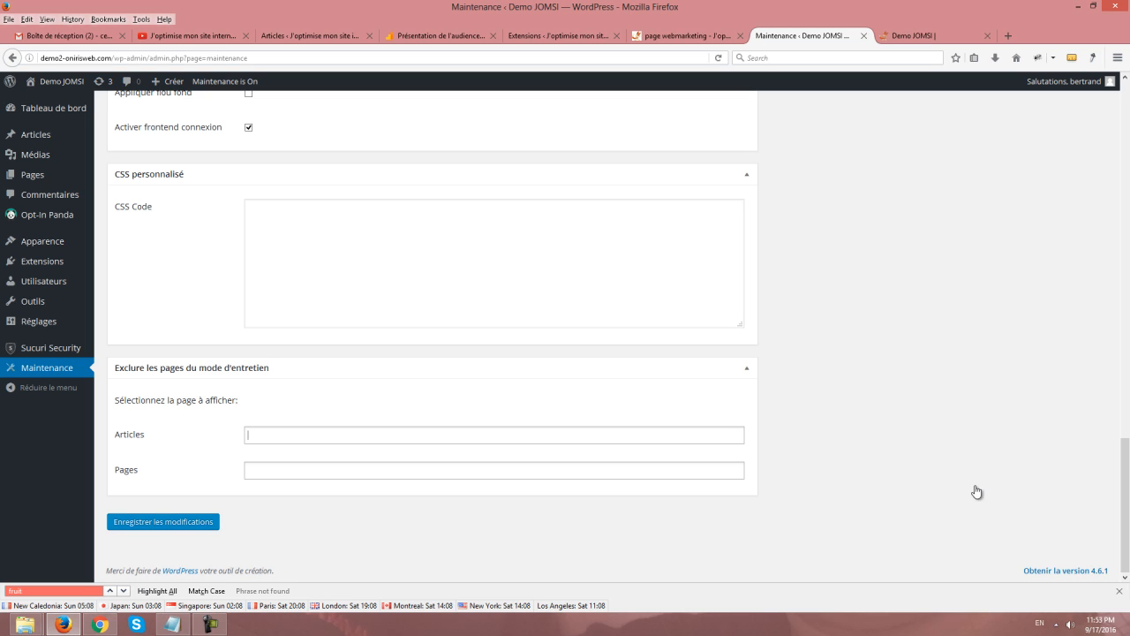
Toggle maintenance mode off and back on, and save the Maintenance plugin's settings
click(163, 522)
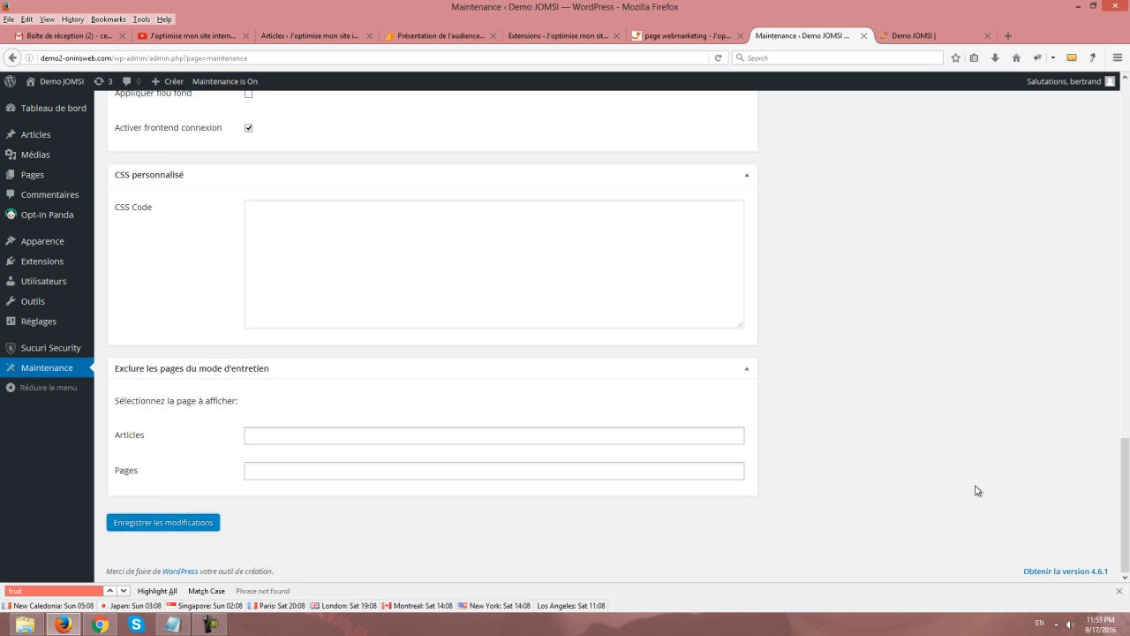
scroll(978, 491, up, 10)
scroll(977, 491, up, 5)
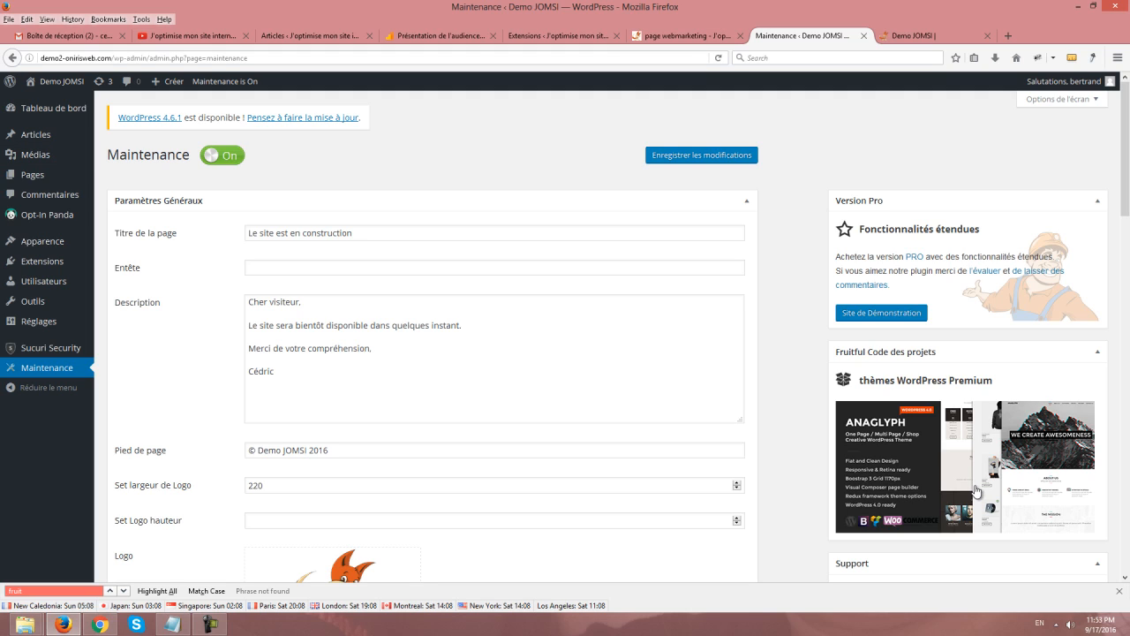
click(222, 155)
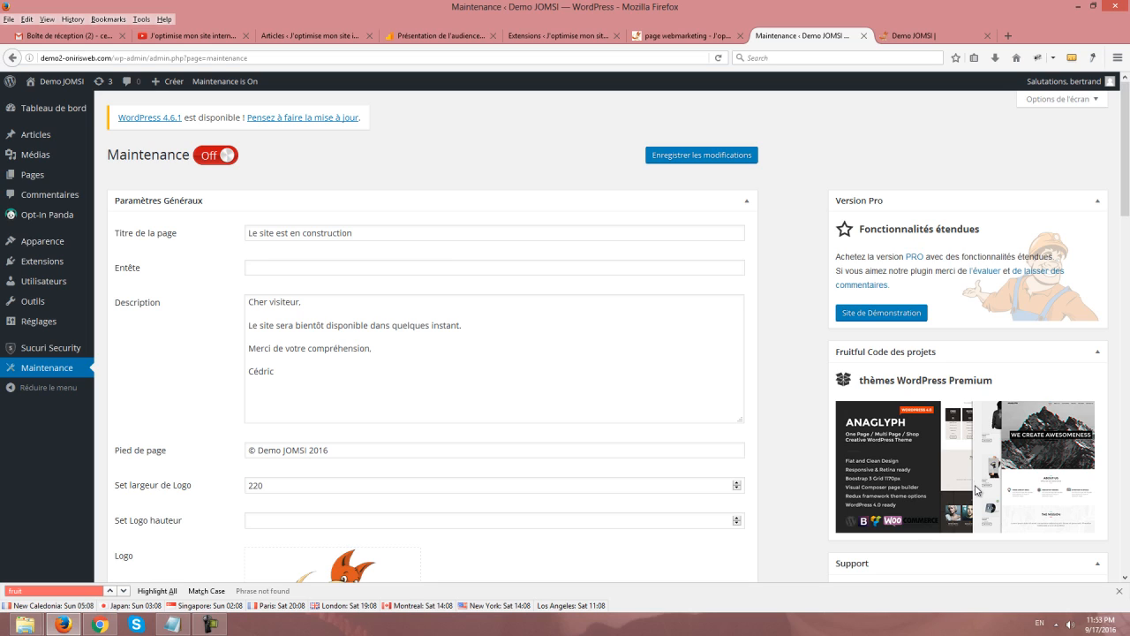
click(221, 155)
click(701, 155)
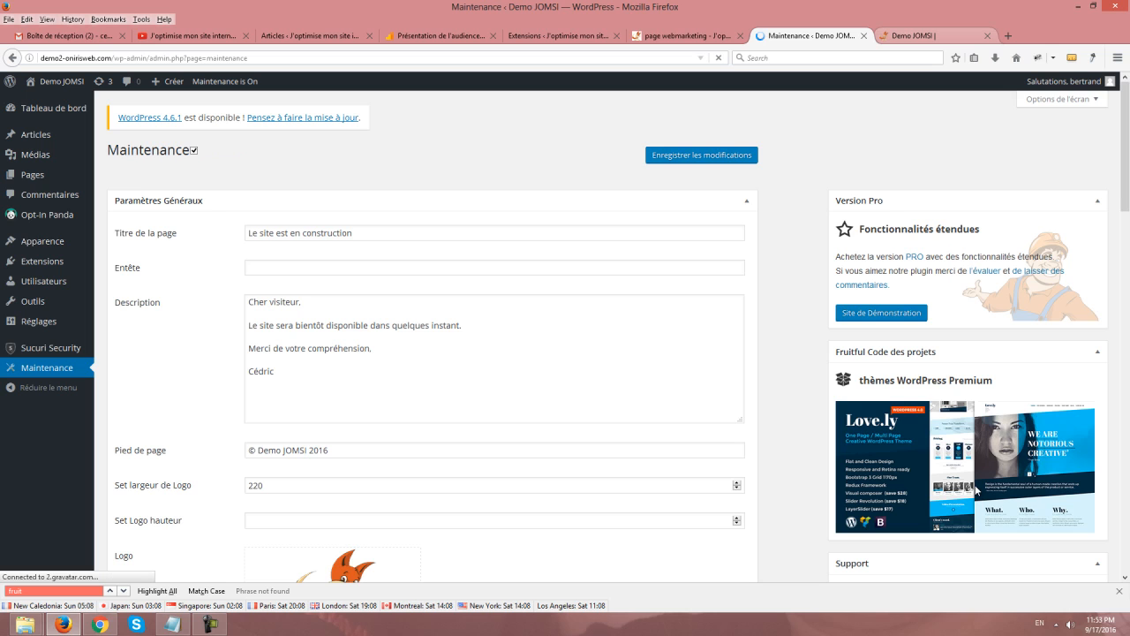
Reload the Demo JOMSI front page while logged in and check its admin bar and content
key(ctrl+Tab)
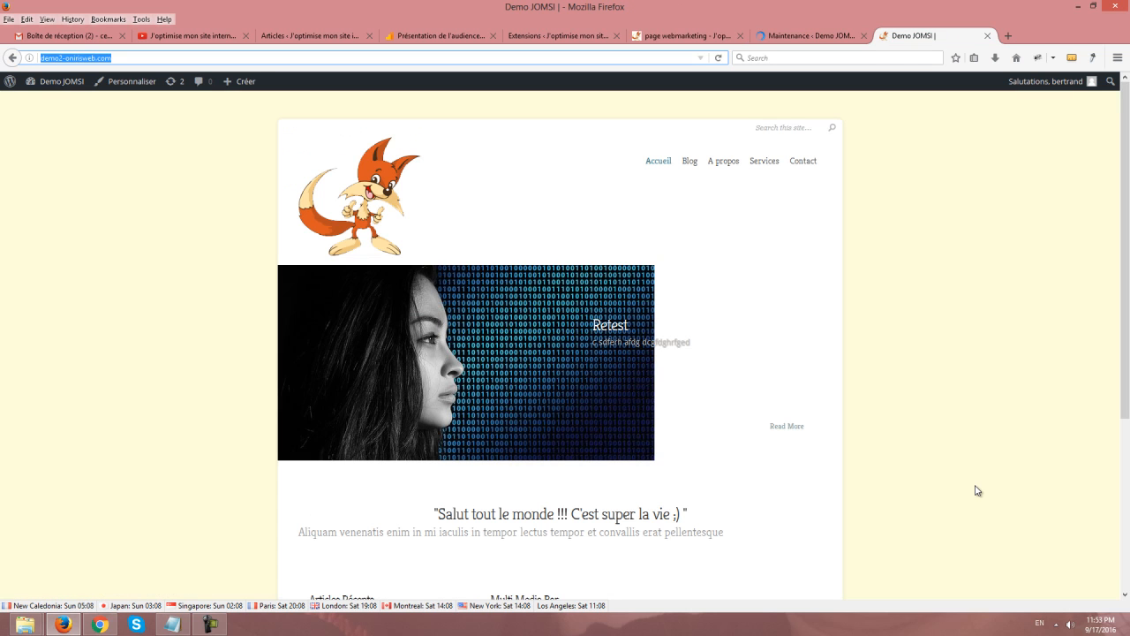
key(F5)
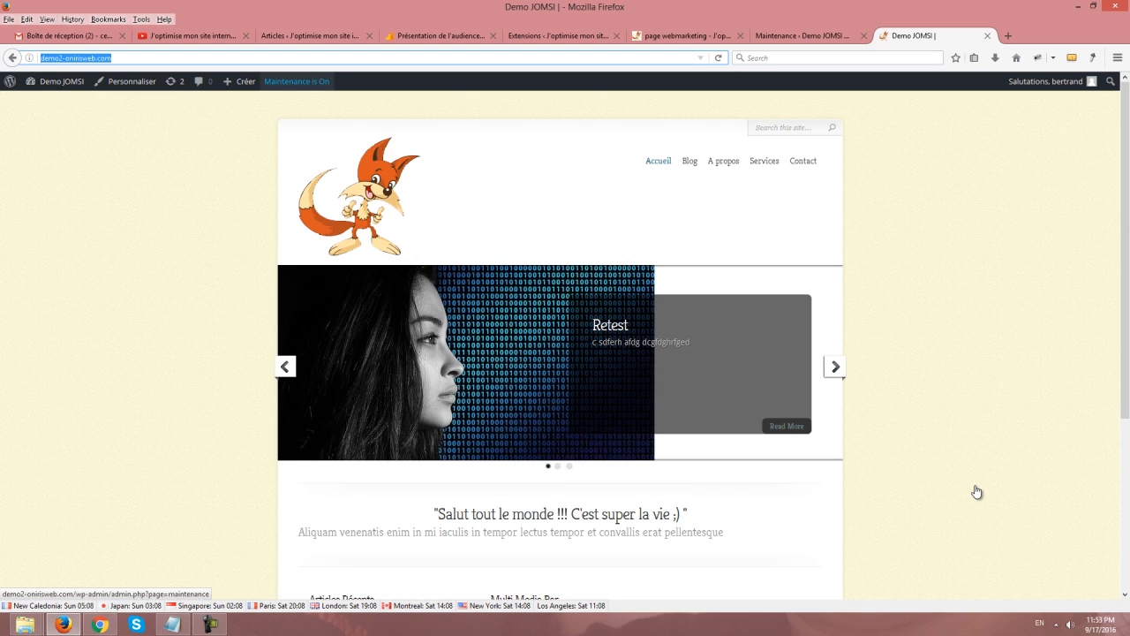
right_click(302, 84)
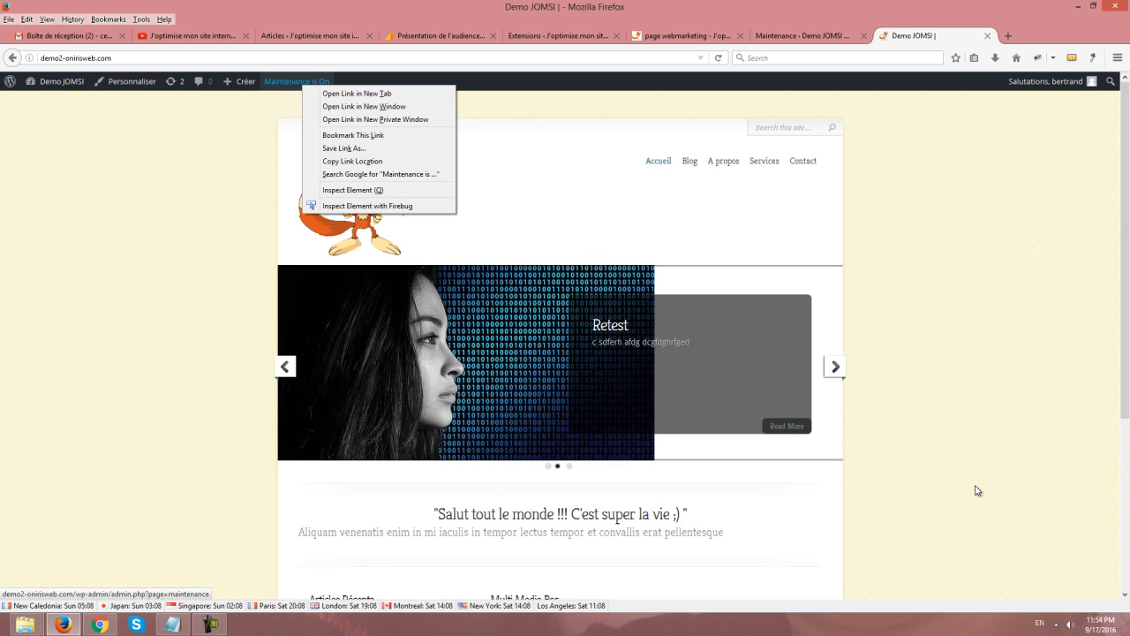
click(976, 487)
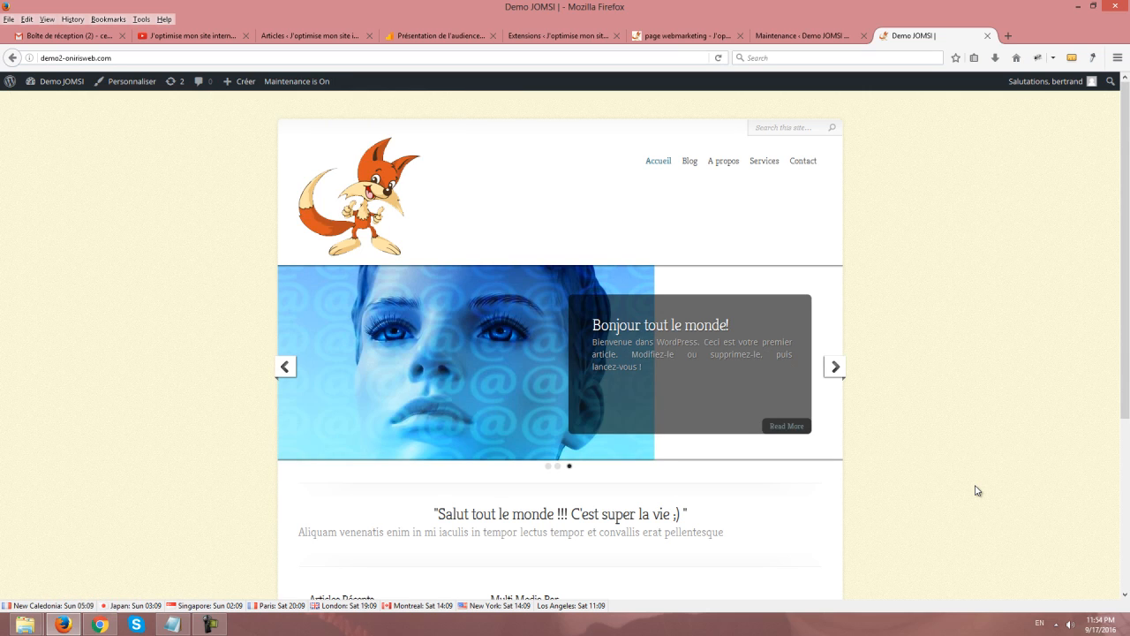
key(ctrl+Page_Up)
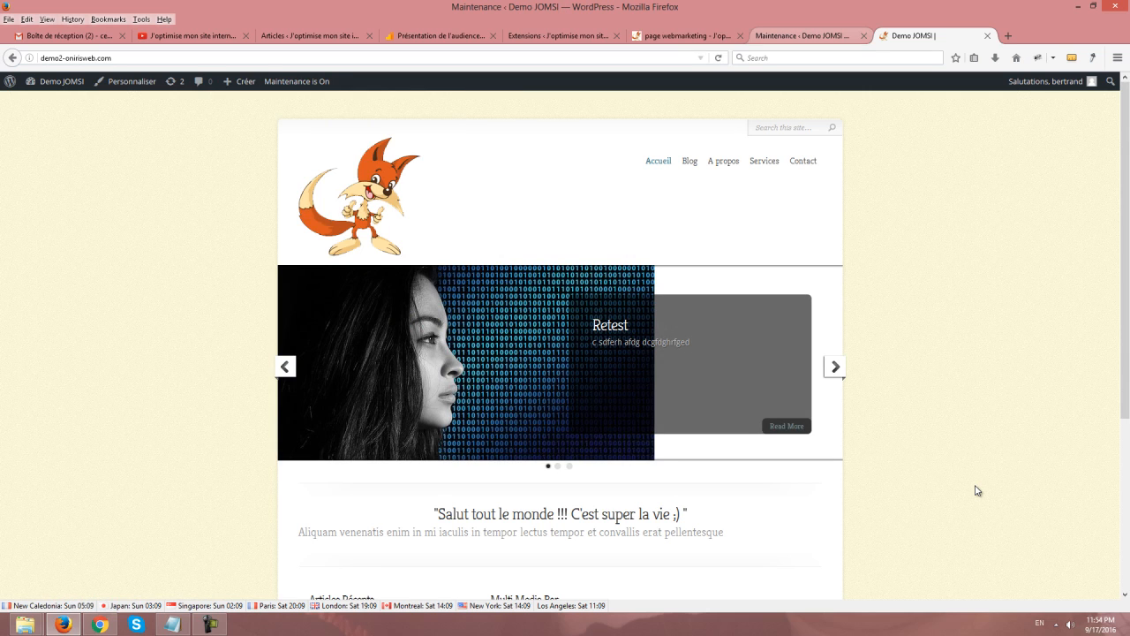
key(ctrl+Page_Down)
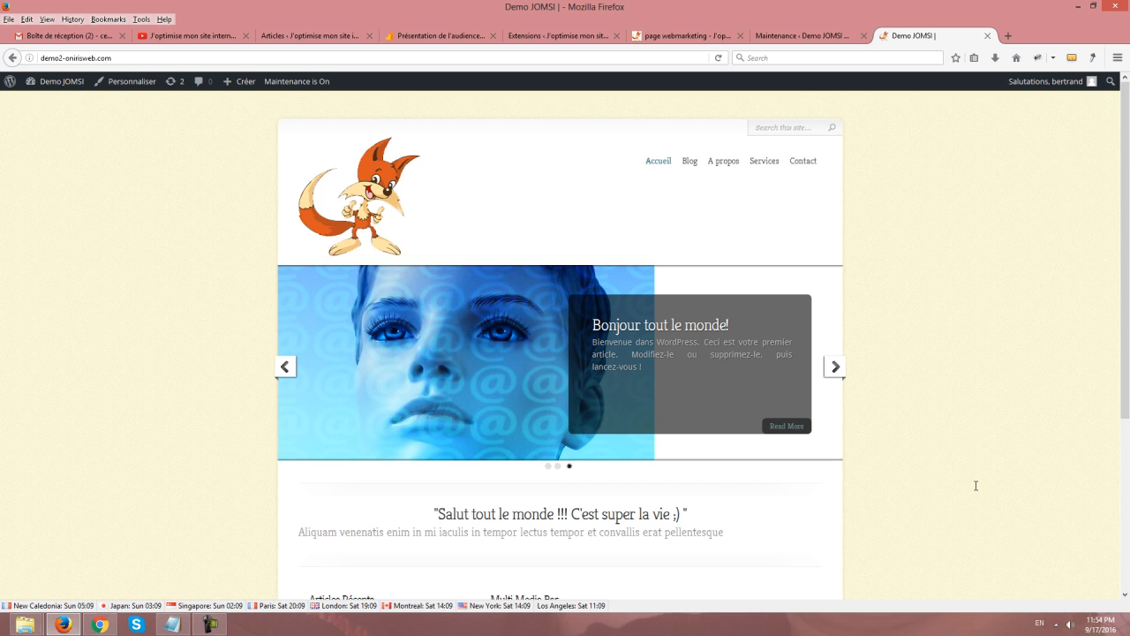
scroll(977, 491, down, 5)
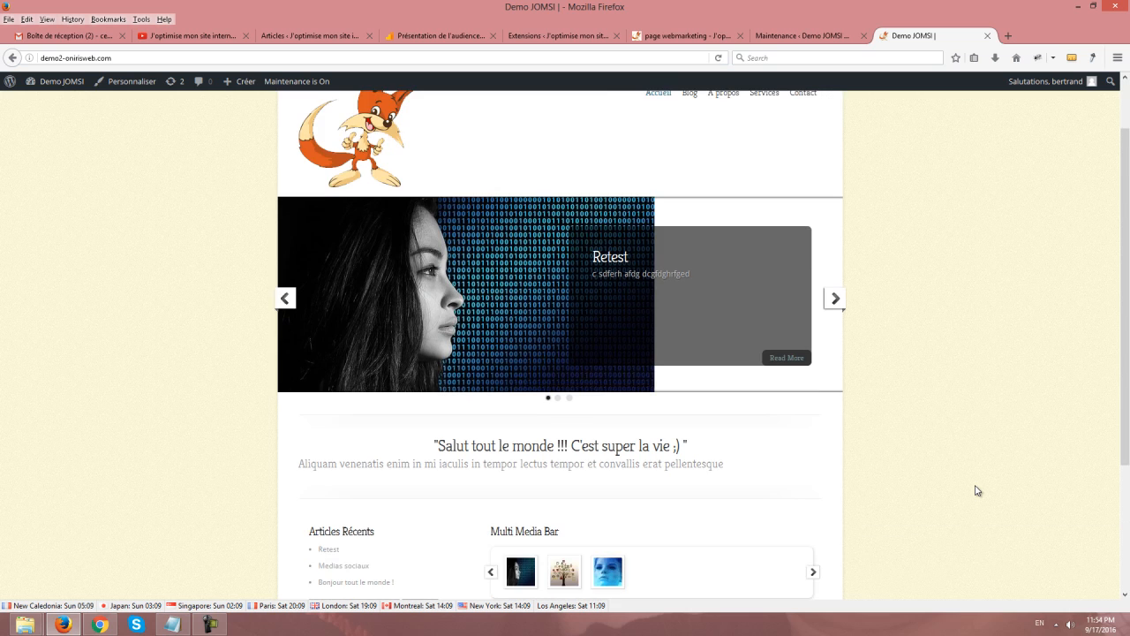
scroll(977, 491, up, 5)
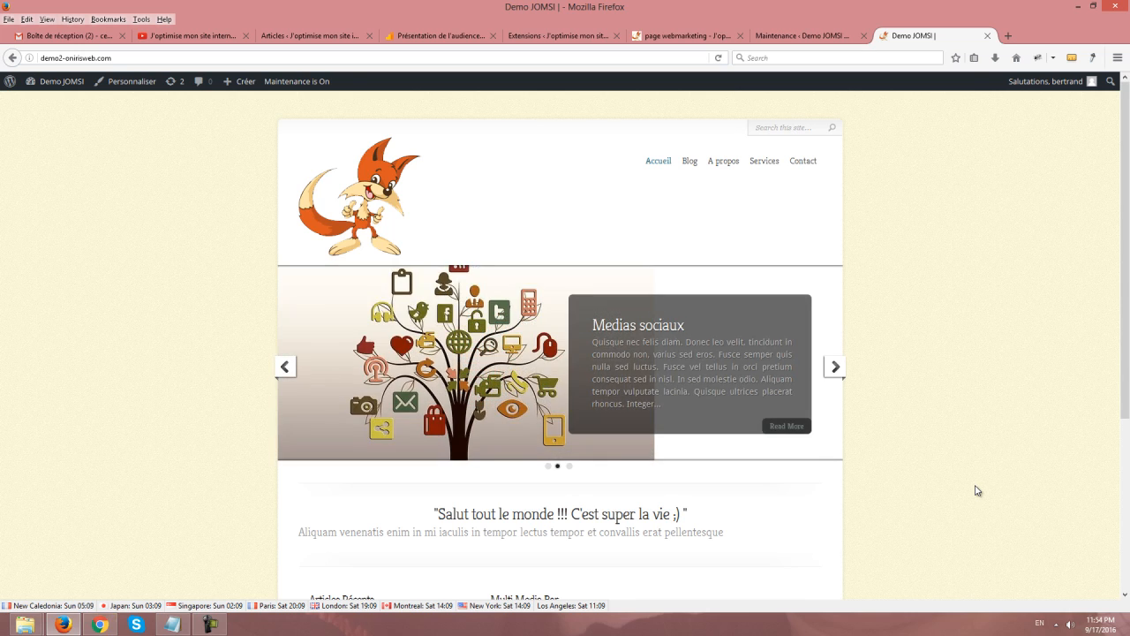
Switch to Chrome and reload demo2-onirisweb.com to view the maintenance page as a visitor
key(alt+Tab)
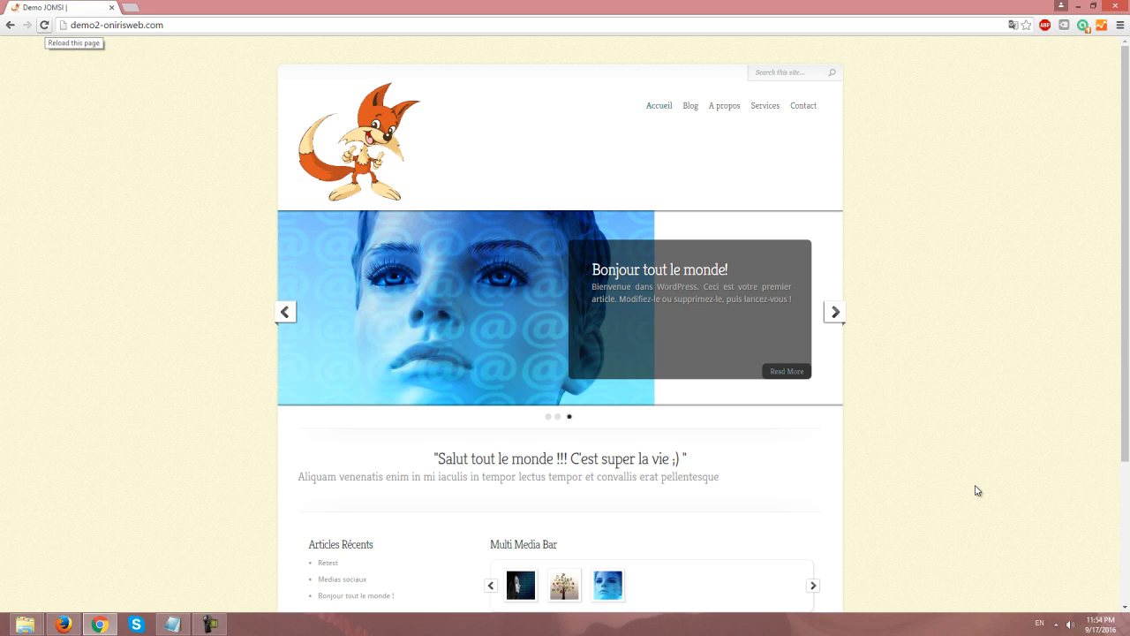
key(F5)
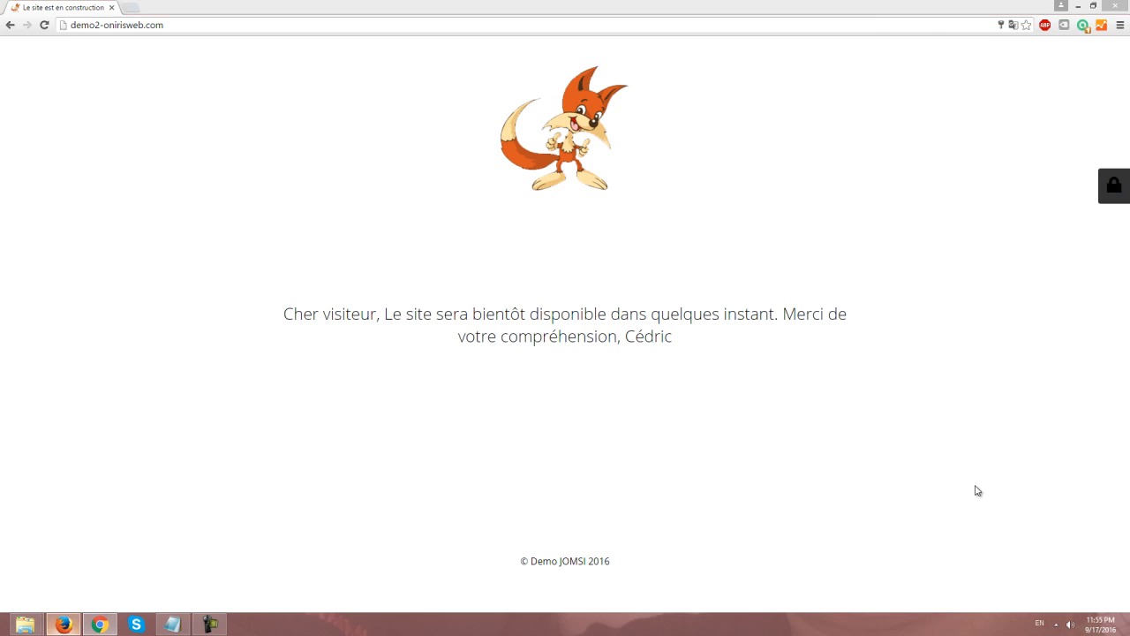
Return to the Maintenance plugin's settings in Firefox, switch maintenance mode off and save the change
key(alt+Tab)
key(ctrl+Page_Up)
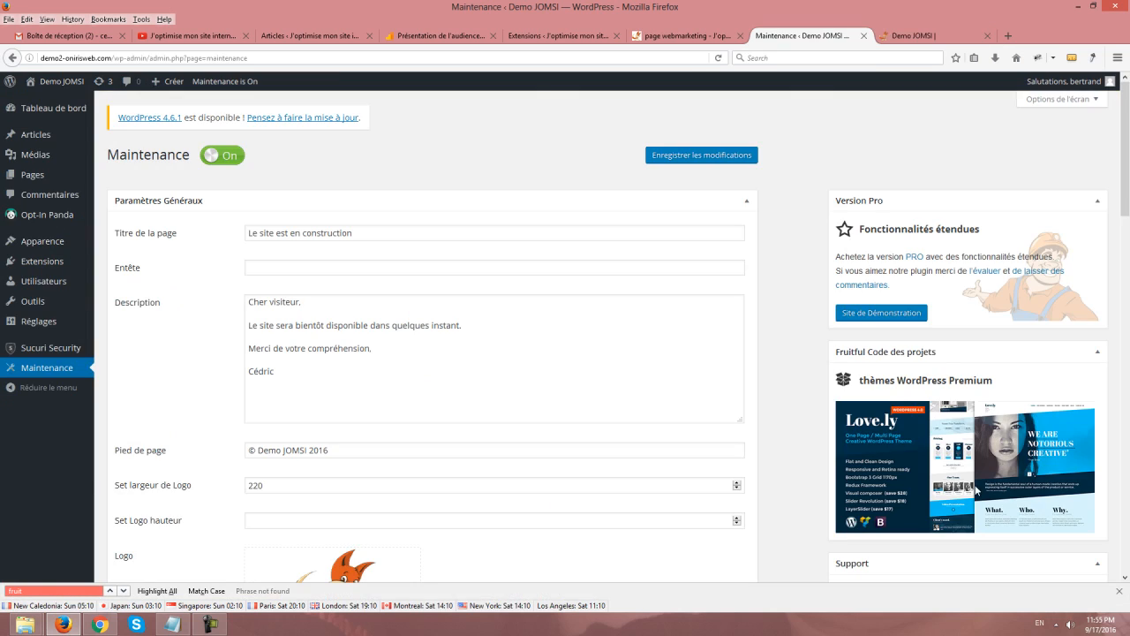
click(223, 155)
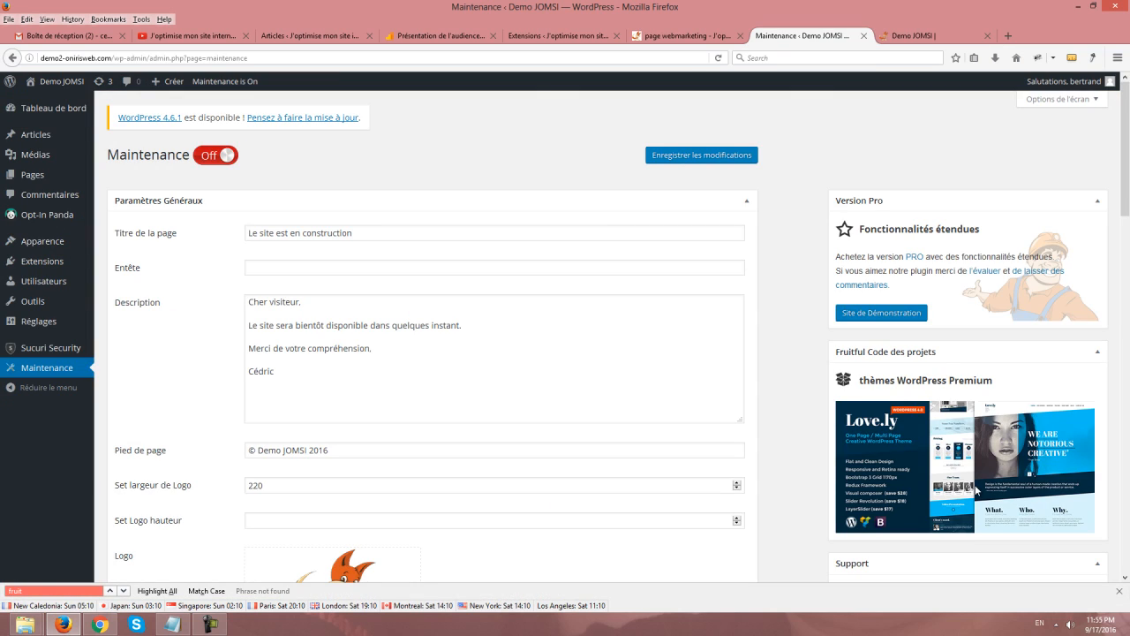
double_click(210, 156)
click(280, 157)
scroll(943, 491, down, 3)
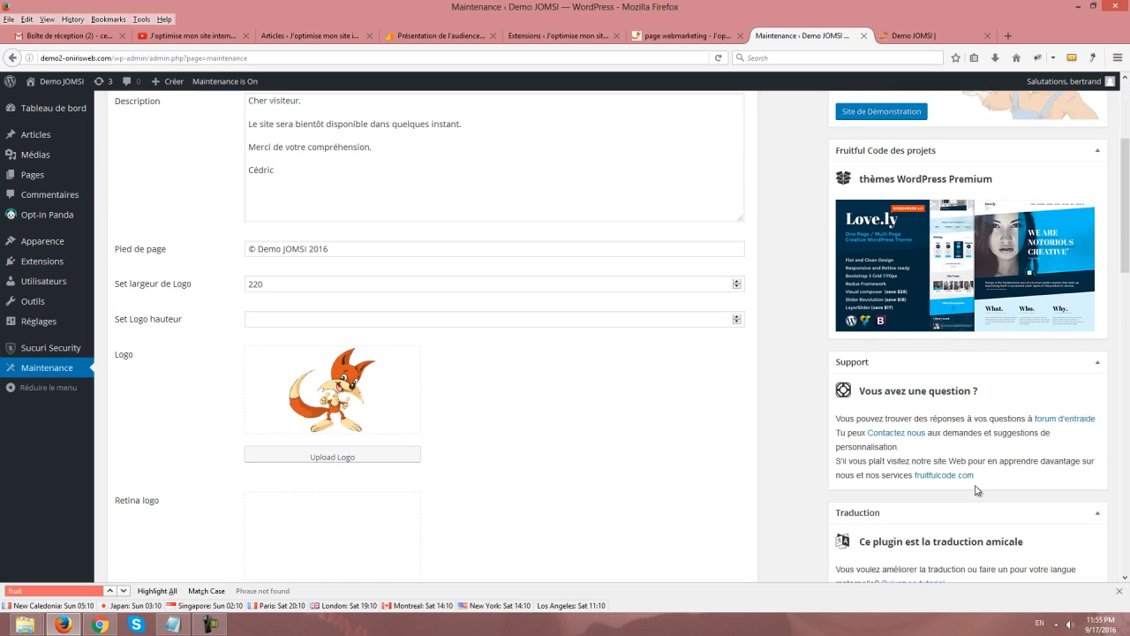
scroll(977, 490, up, 1)
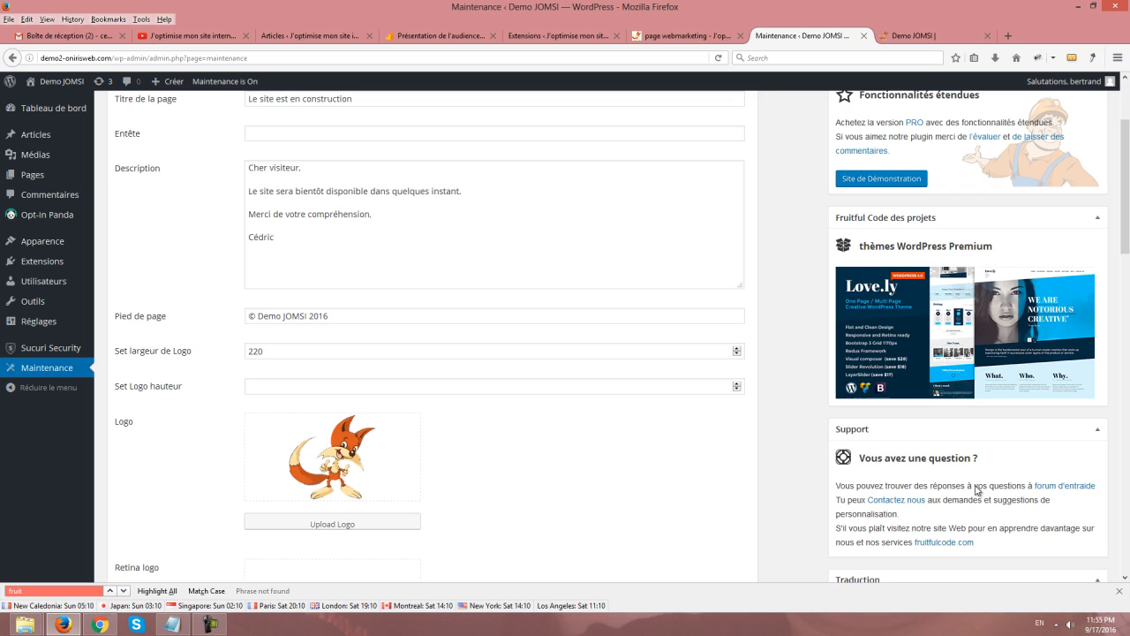
scroll(978, 491, up, 3)
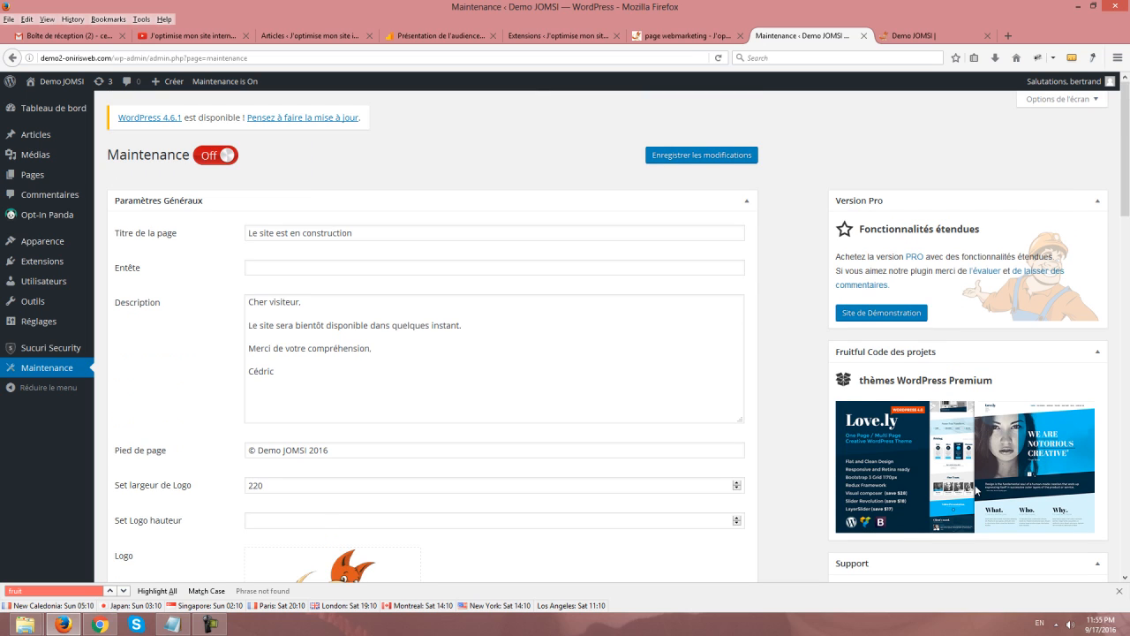
scroll(978, 491, down, 4)
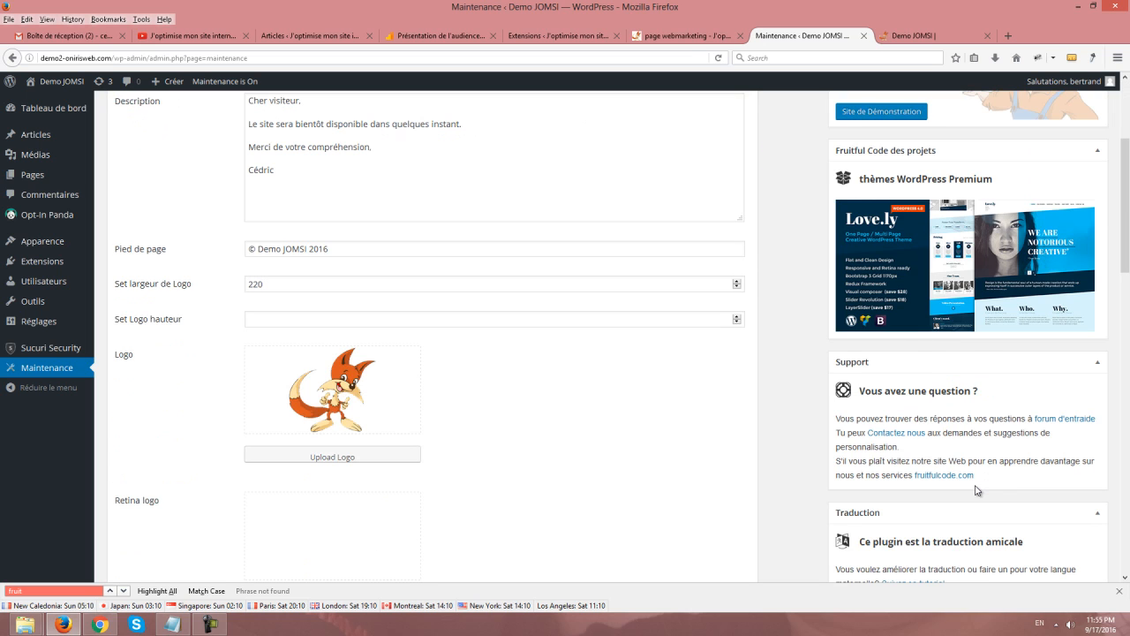
scroll(978, 491, down, 3)
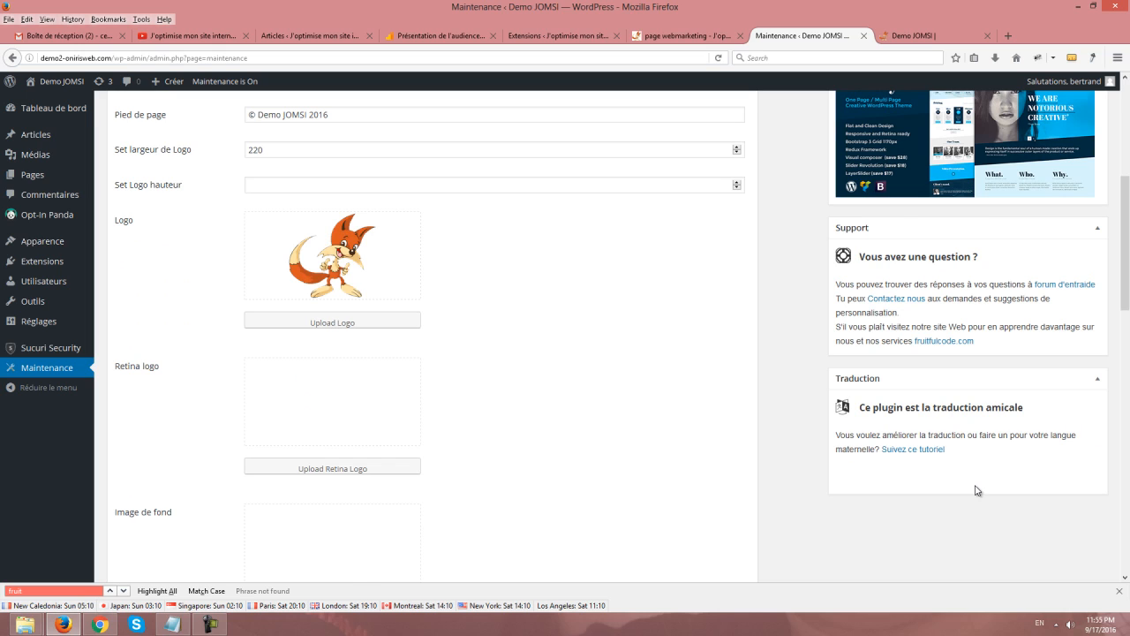
scroll(978, 491, up, 7)
click(975, 491)
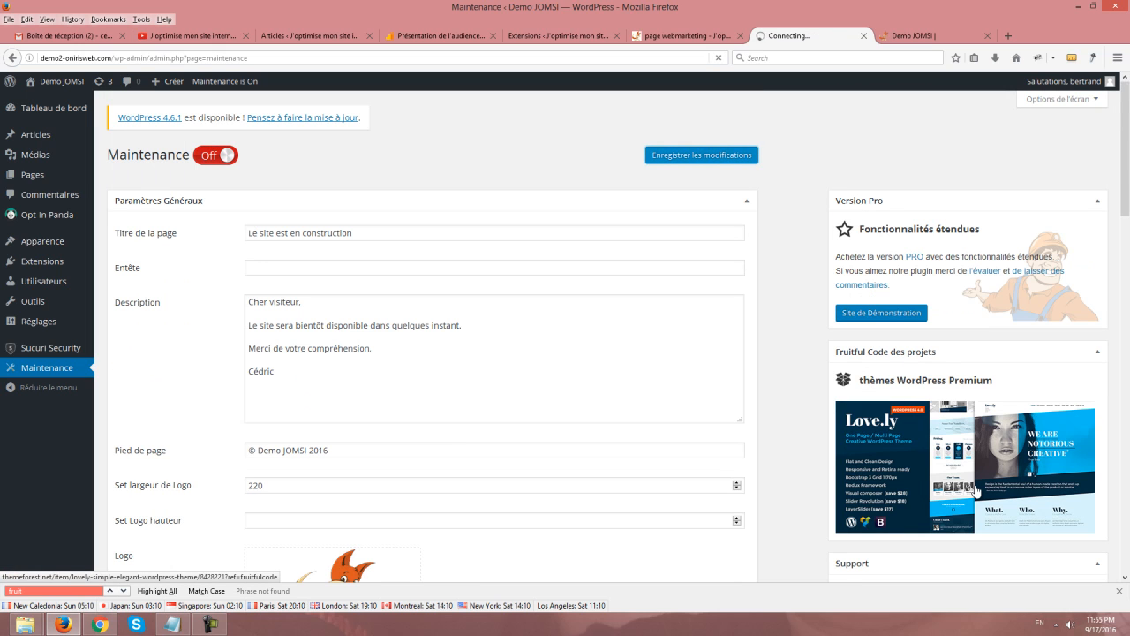